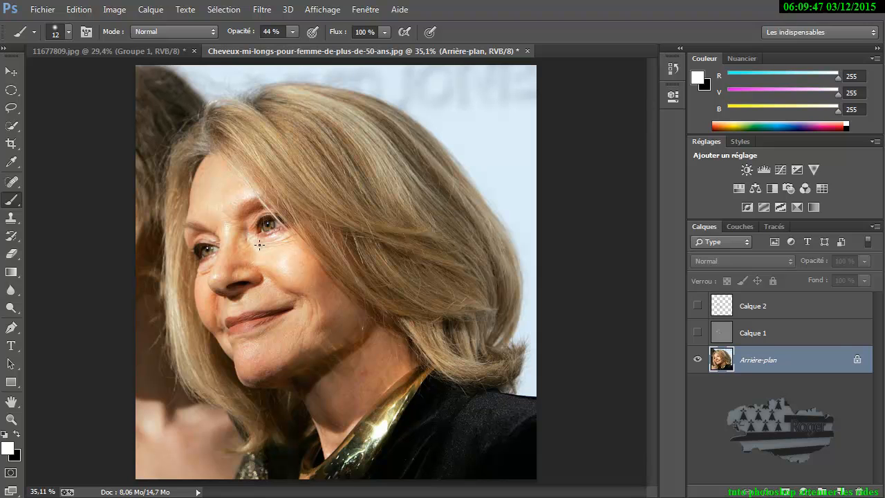
# Show Groupe 1 in 11677809.jpg, expand it and compare the portrait with Calque 1 and Calque 2 switched off and on.
pyautogui.click(141, 53)
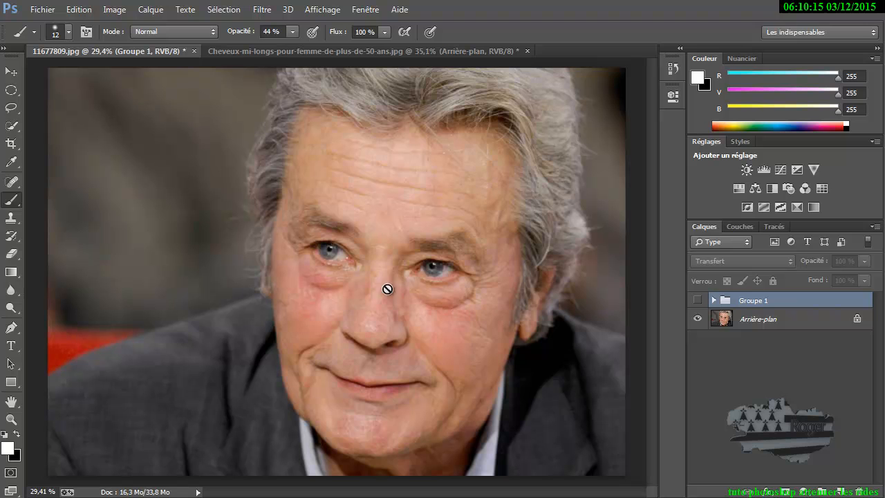
pyautogui.click(698, 300)
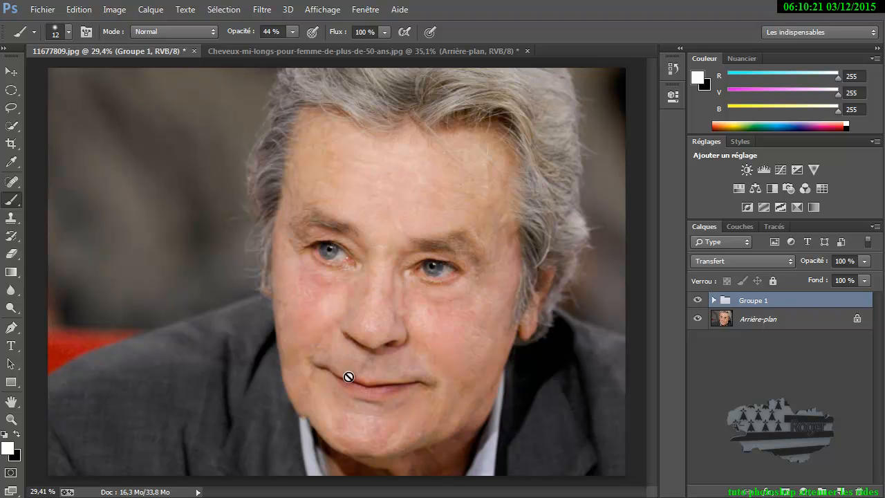
pyautogui.click(715, 301)
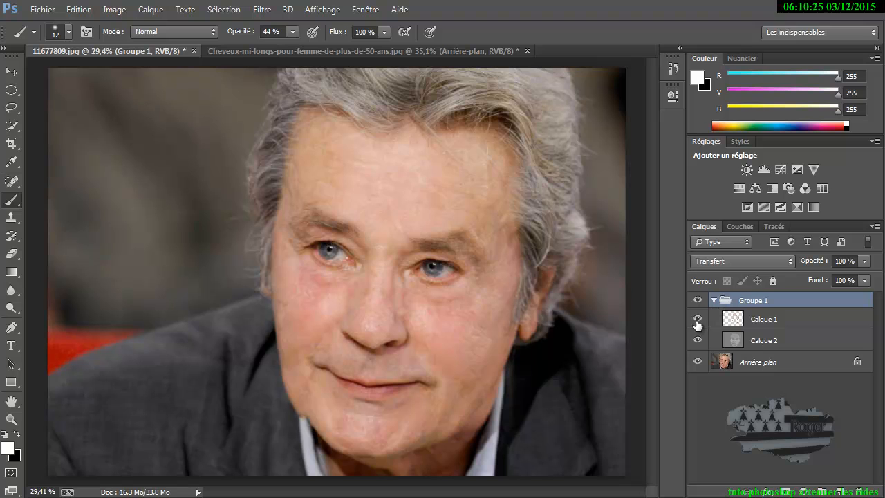
pyautogui.click(698, 319)
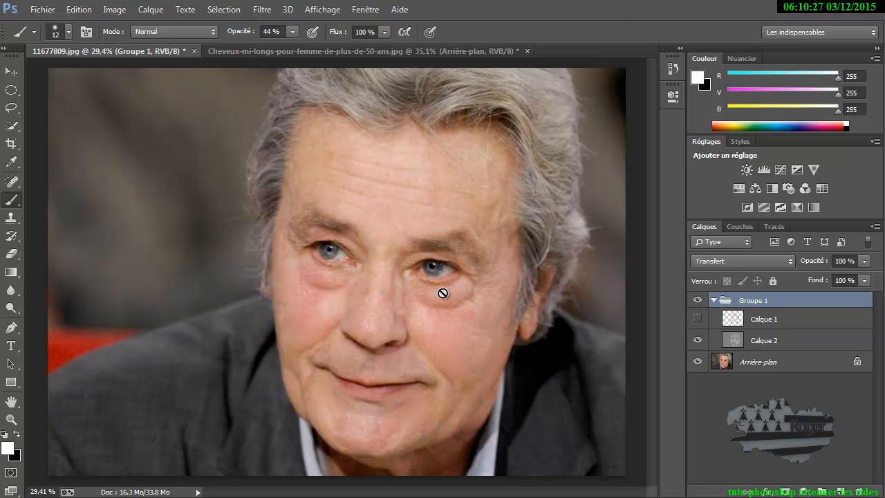
pyautogui.click(697, 340)
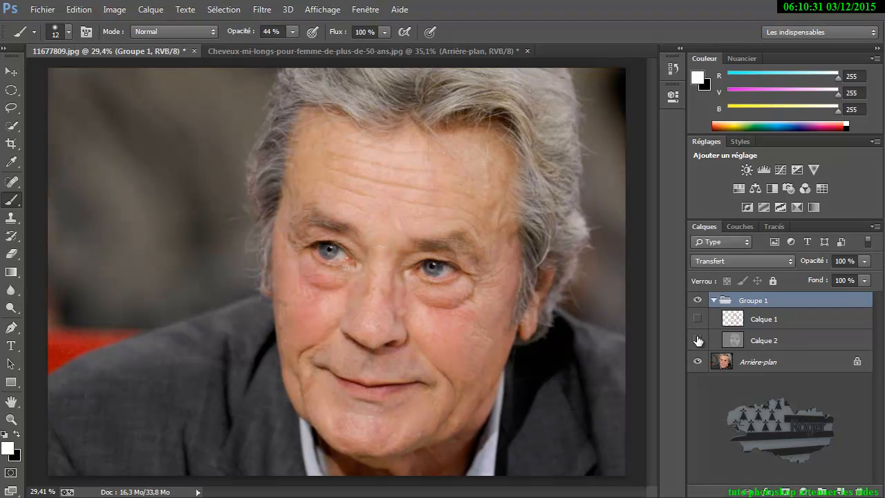
pyautogui.click(698, 341)
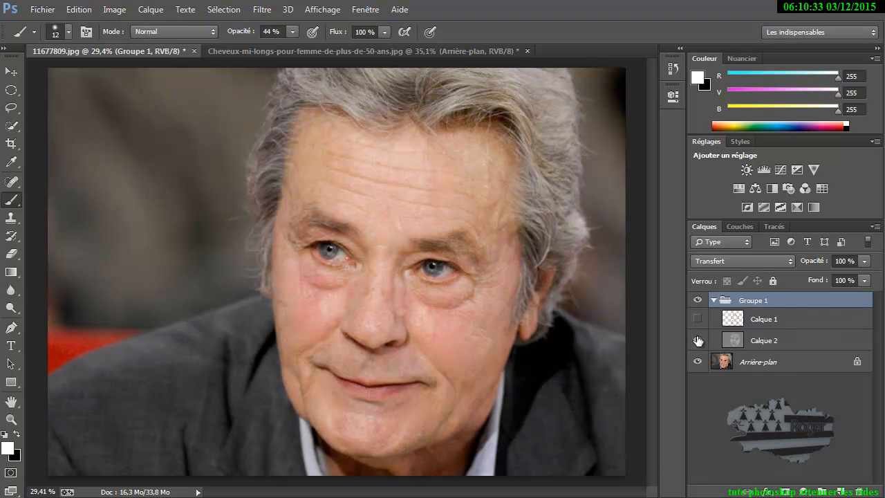
pyautogui.click(698, 340)
pyautogui.click(698, 340)
# Switch to the woman's portrait document and compare the face with and without Calque 1.
pyautogui.click(257, 54)
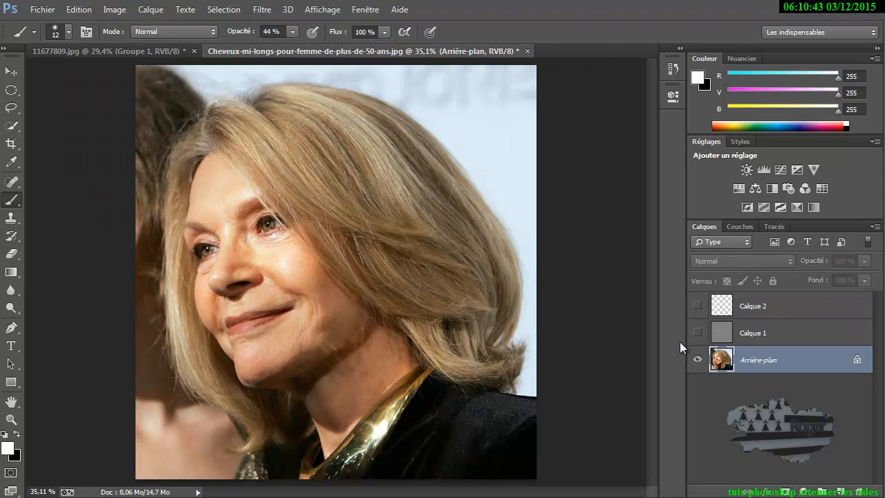
pyautogui.click(697, 333)
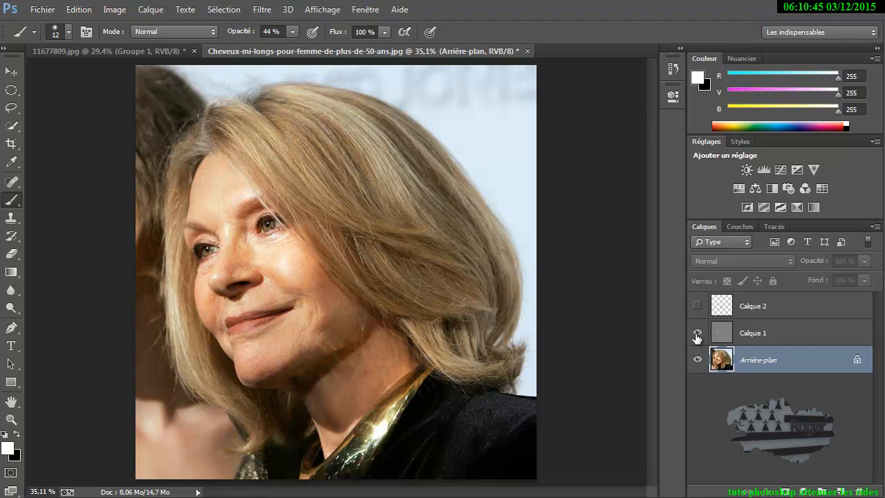
pyautogui.click(697, 334)
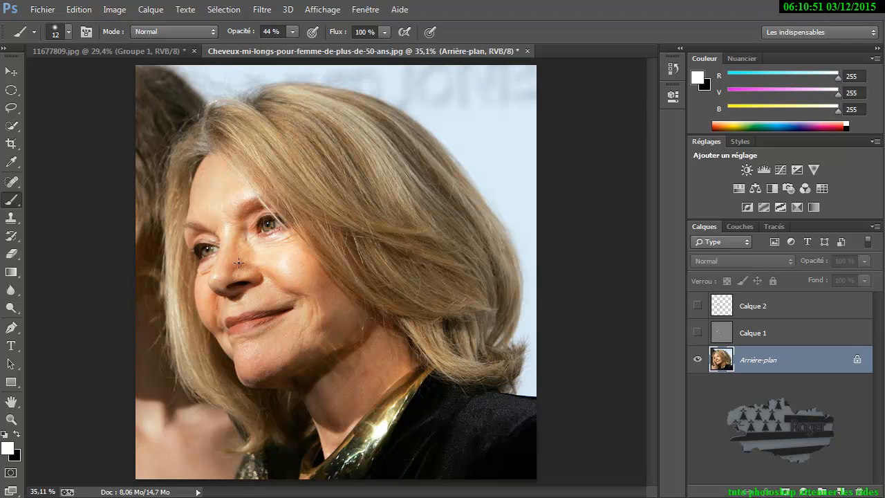
pyautogui.click(700, 333)
pyautogui.click(698, 335)
pyautogui.click(698, 335)
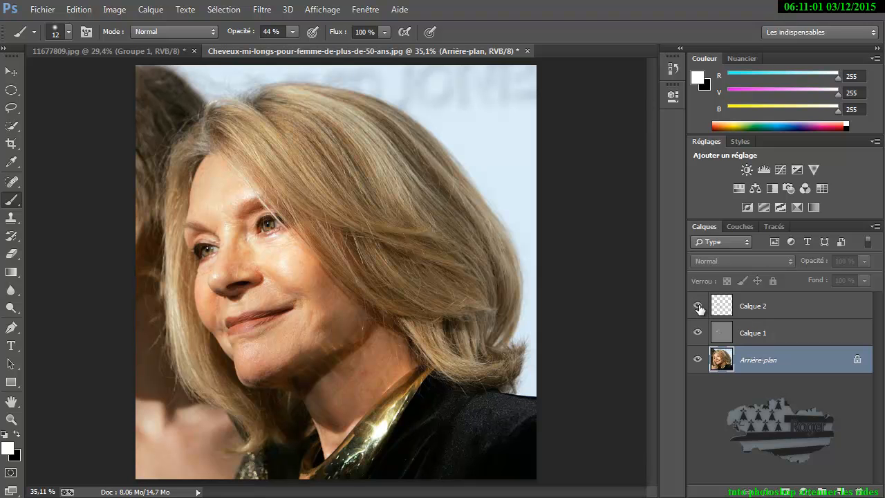
# Toggle the visibility of Calque 1, Arrière-plan and Calque 2 in turn to examine what each layer contributes.
pyautogui.click(697, 333)
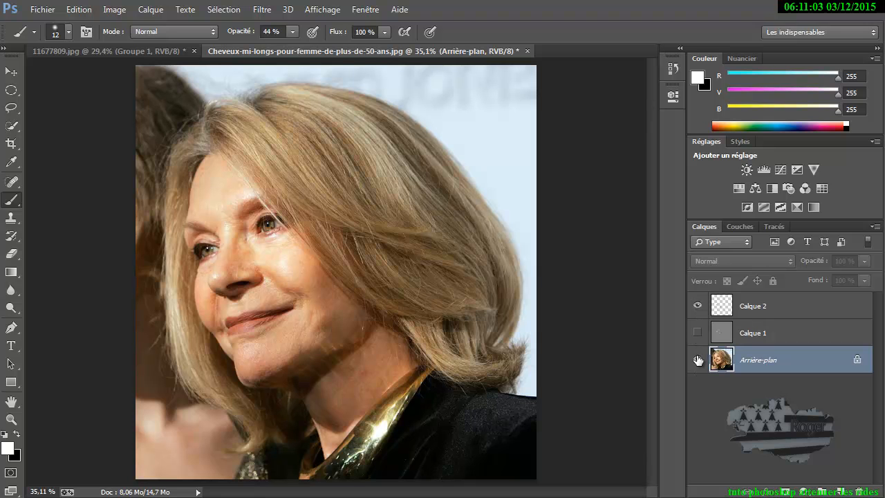
pyautogui.click(699, 359)
pyautogui.click(698, 360)
pyautogui.click(697, 332)
pyautogui.click(697, 334)
pyautogui.click(698, 307)
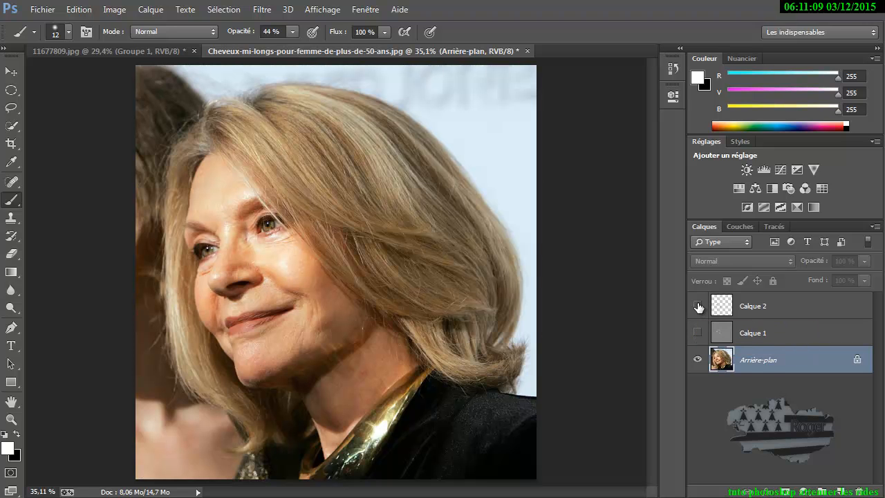
# Show Calque 2 and Calque 1 together, and toggle Calque 2 to compare the woman's final retouching.
pyautogui.click(697, 332)
pyautogui.click(697, 334)
pyautogui.click(698, 307)
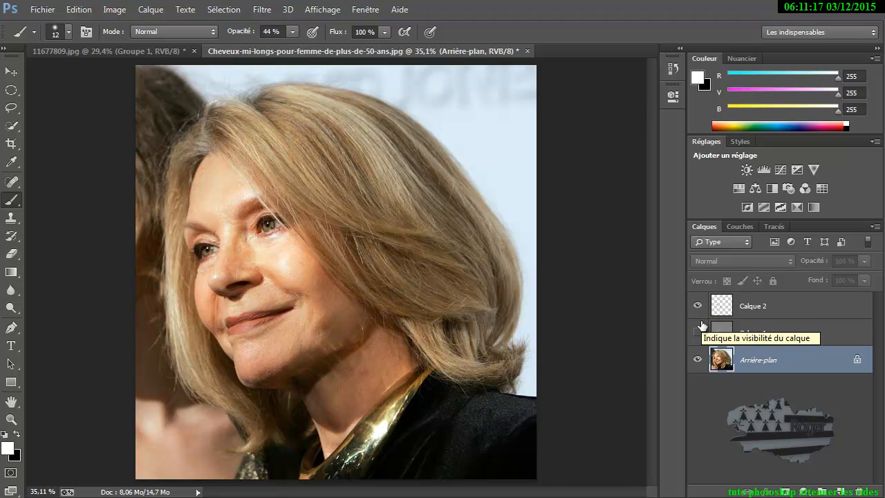
pyautogui.click(697, 333)
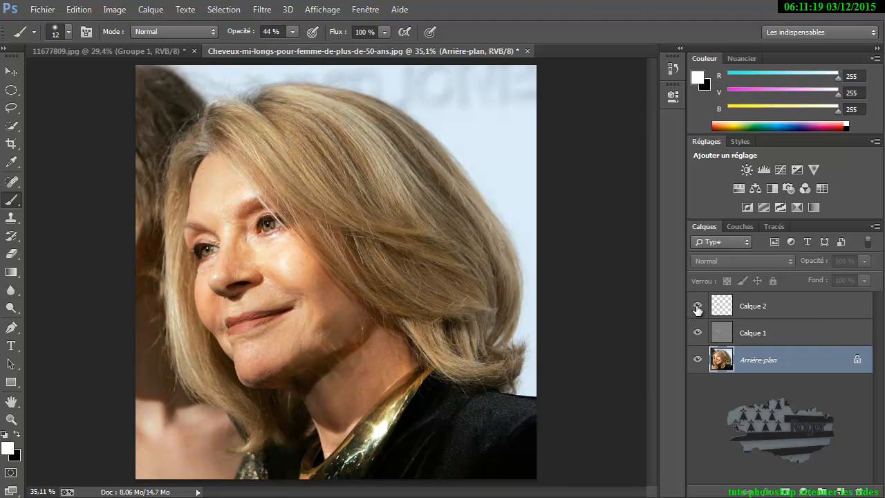
pyautogui.click(697, 308)
pyautogui.click(697, 308)
pyautogui.click(697, 309)
pyautogui.click(697, 309)
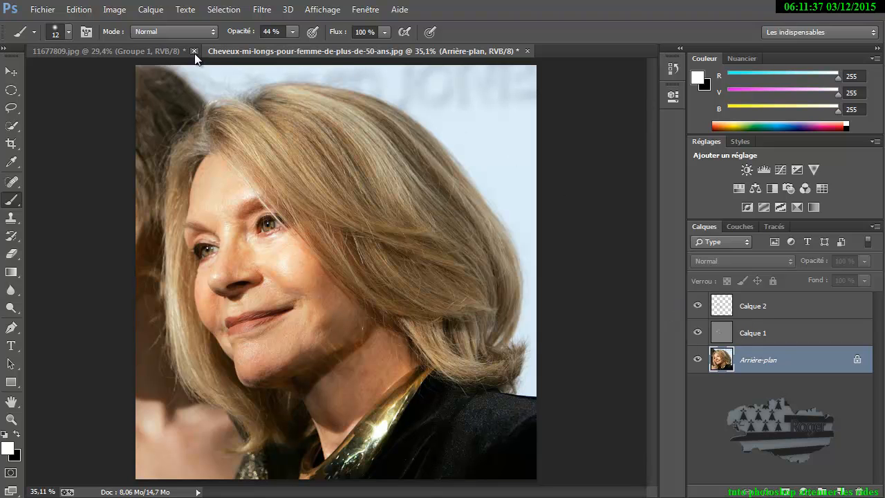
# Return to 11677809.jpg, compare the man's face with and without Calque 1, and collapse Groupe 1.
pyautogui.click(163, 49)
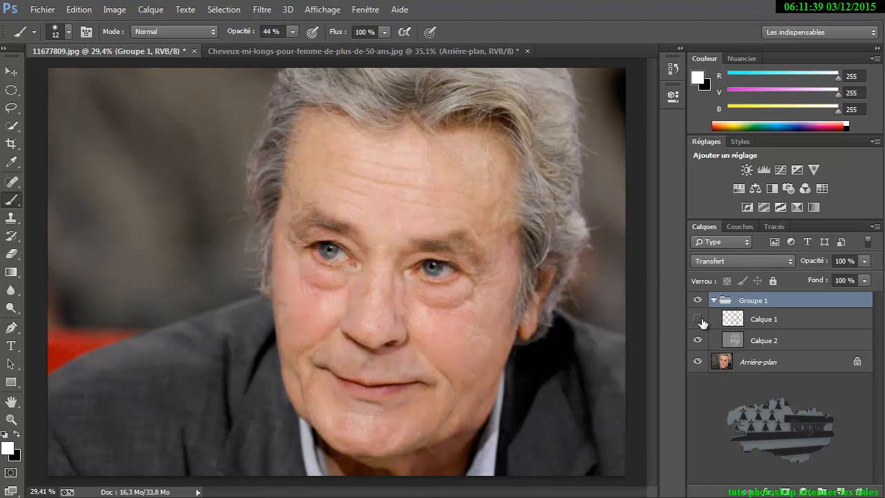
pyautogui.click(699, 319)
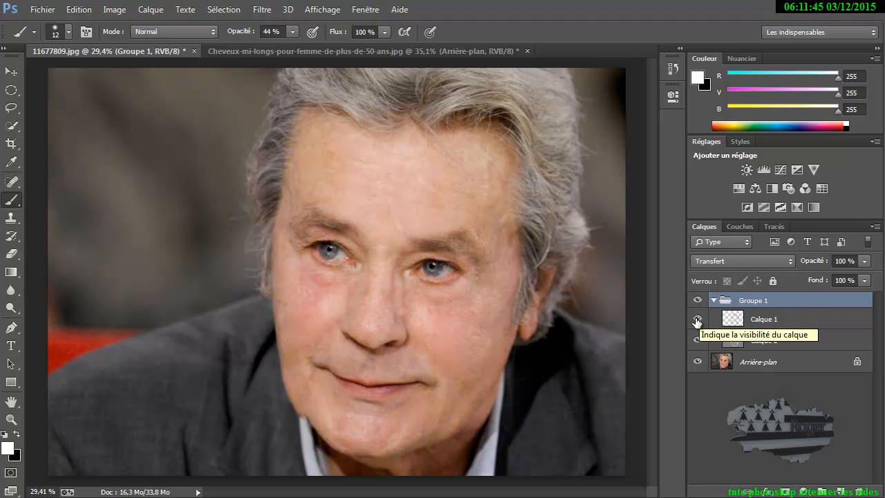
pyautogui.click(697, 320)
pyautogui.click(697, 319)
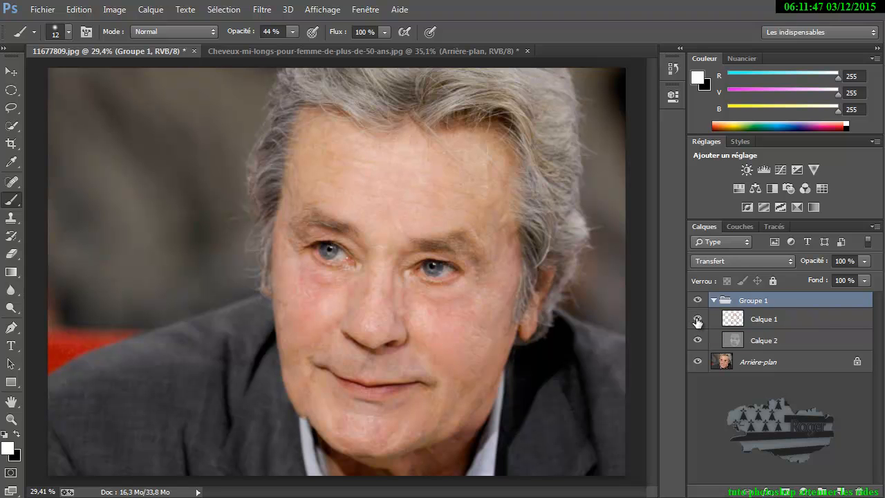
pyautogui.click(697, 319)
pyautogui.click(697, 319)
pyautogui.click(713, 301)
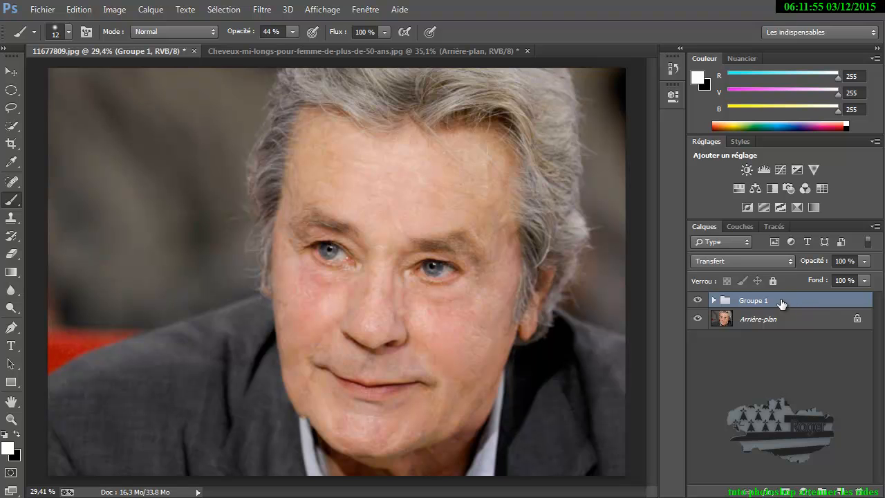
# Delete Groupe 1 from 11677809.jpg and both Calque 2 and Calque 1 from the woman's portrait, keeping only each Arrière-plan.
pyautogui.moveTo(792, 305)
pyautogui.mouseDown()
pyautogui.moveTo(816, 432)
pyautogui.moveTo(860, 491)
pyautogui.mouseUp()
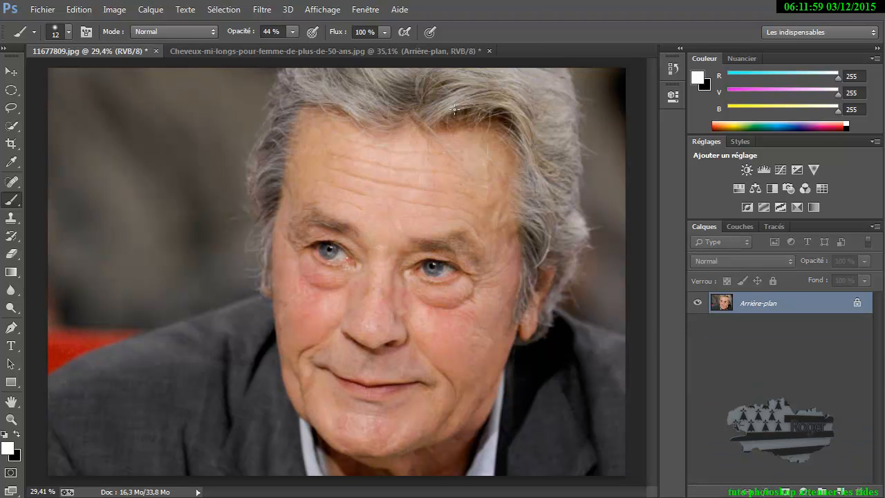
pyautogui.click(192, 49)
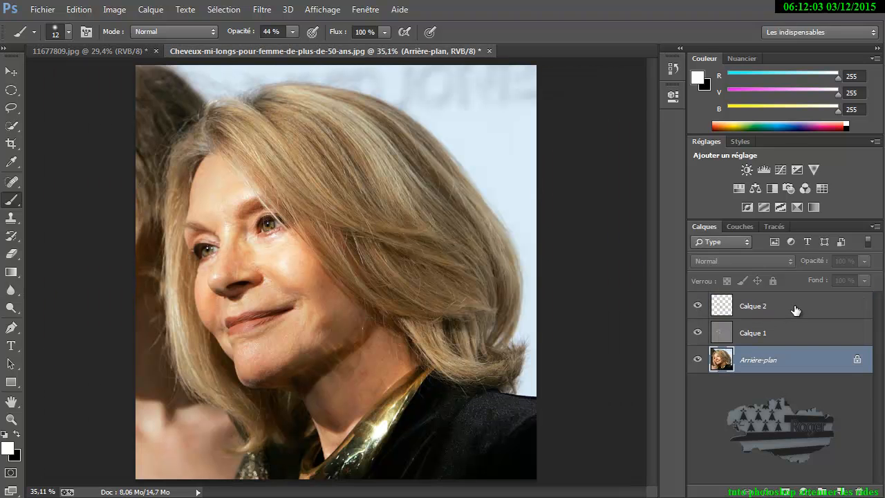
pyautogui.moveTo(796, 310); pyautogui.dragTo(860, 491)
pyautogui.moveTo(800, 306); pyautogui.dragTo(862, 490)
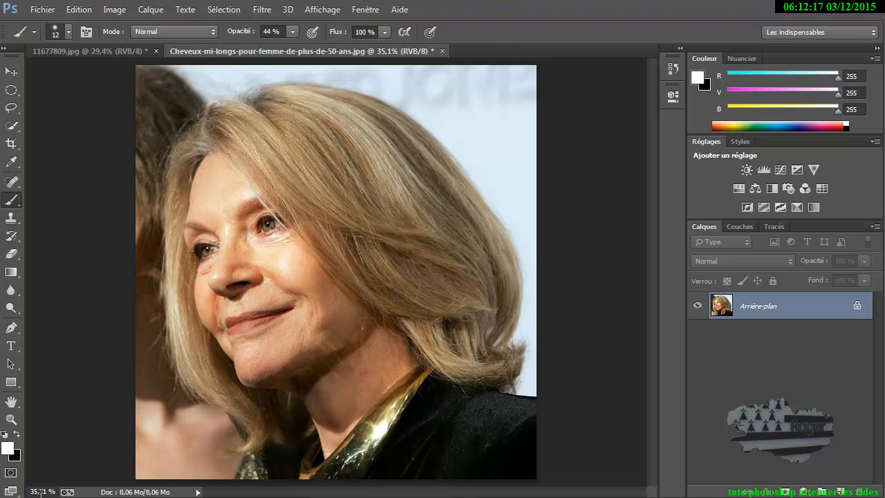
# Create a new layer above the woman's Arrière-plan in Lumière tamisée mode, filled with the neutral 50% gray.
pyautogui.doubleClick(11, 419)
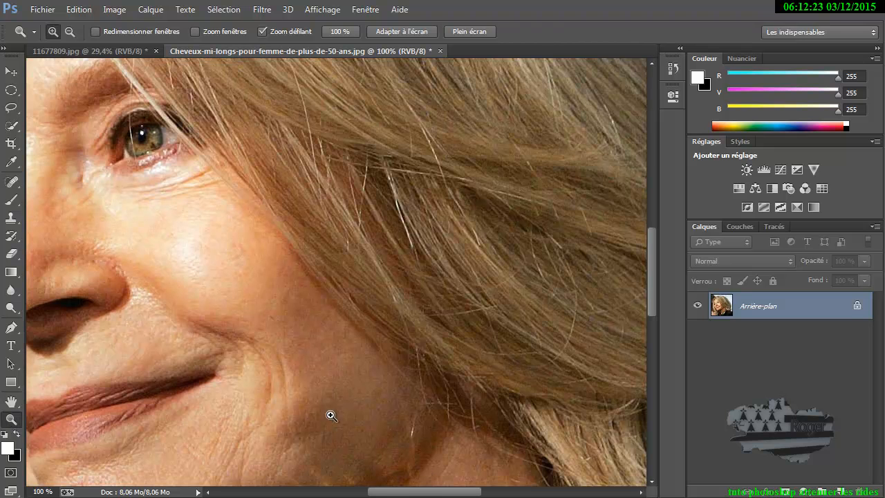
pyautogui.moveTo(206, 282); pyautogui.dragTo(411, 407)
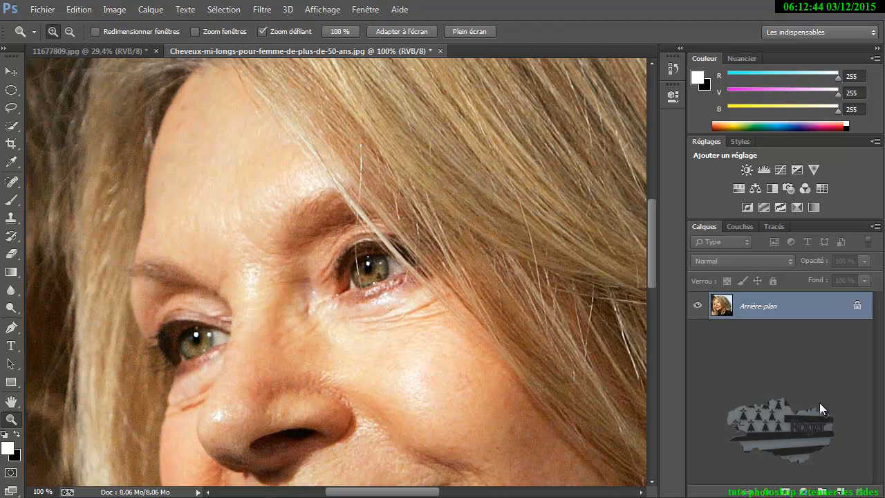
pyautogui.press('alt')
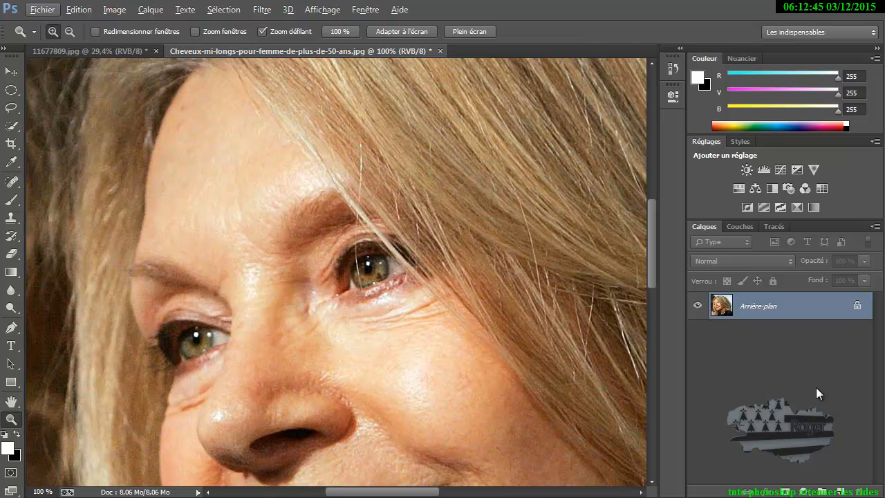
pyautogui.press('alt')
pyautogui.press('alt')
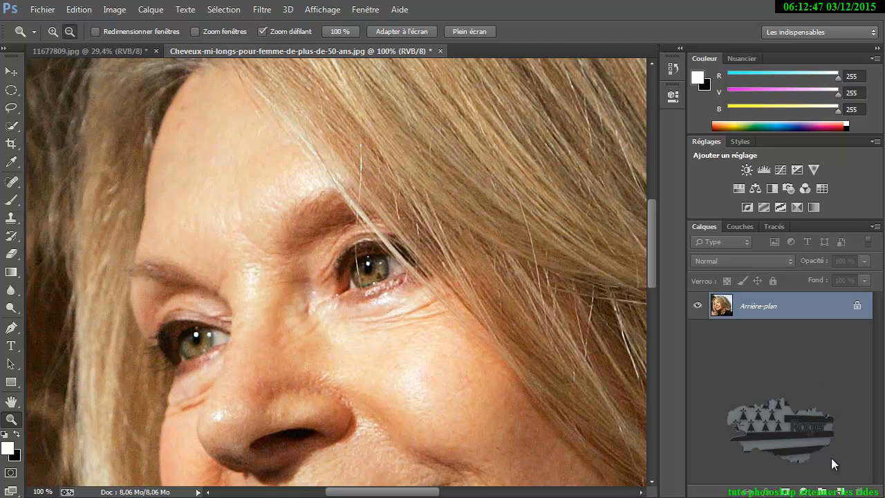
pyautogui.keyDown('alt'); pyautogui.click(841, 491); pyautogui.keyUp('alt')
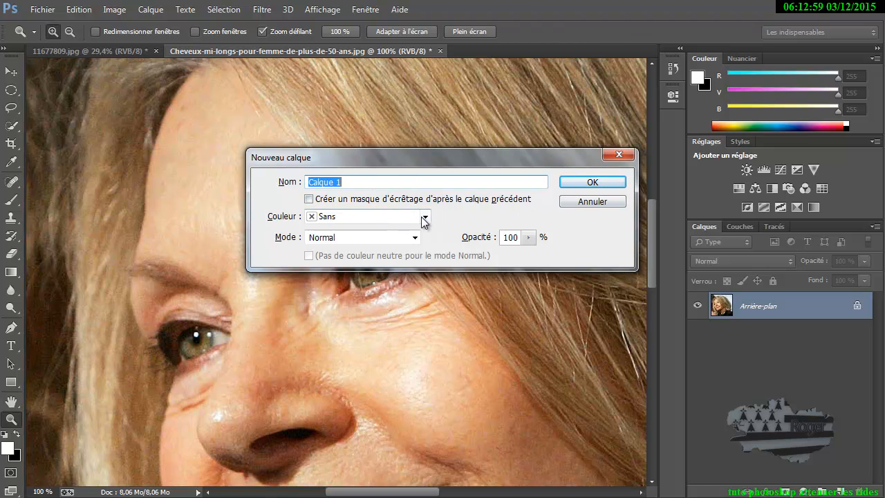
pyautogui.click(415, 237)
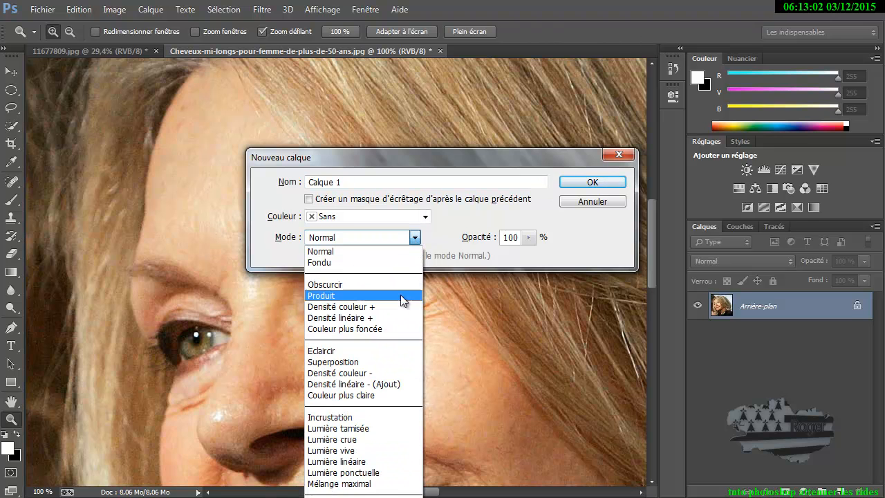
pyautogui.click(376, 428)
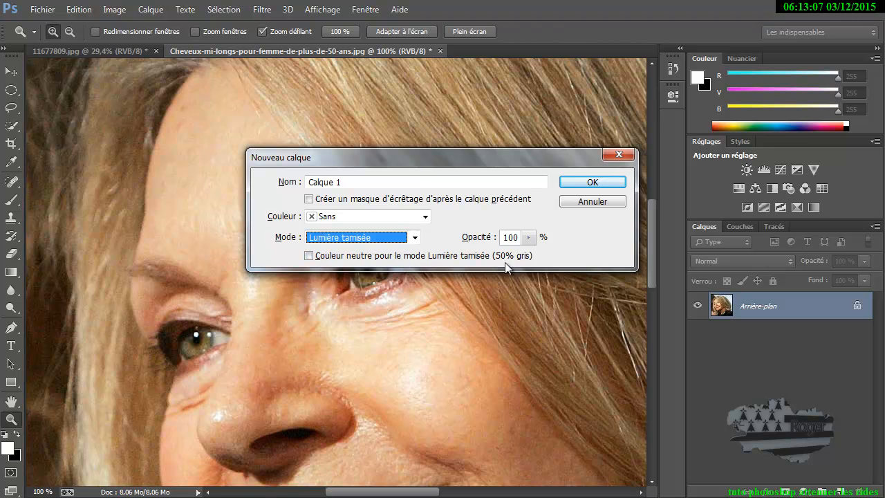
pyautogui.click(309, 257)
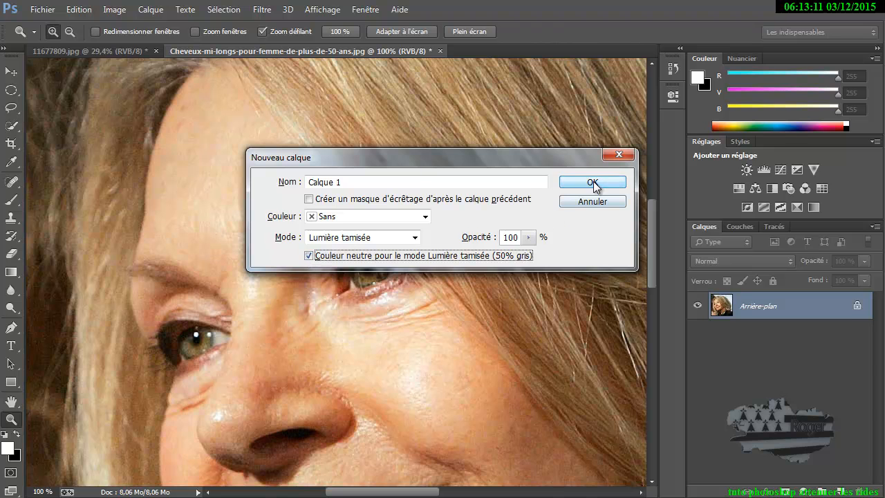
pyautogui.click(591, 182)
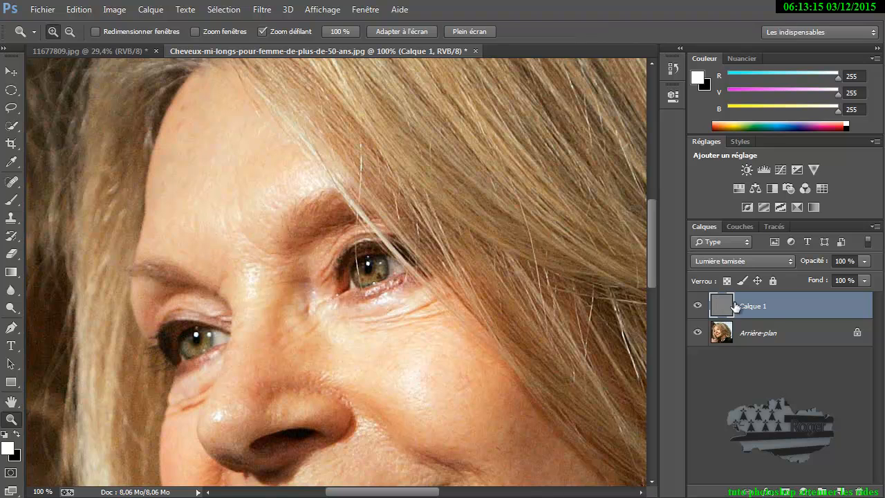
# Toggle the visibility of the new gray Calque 1 to check its effect on the portrait.
pyautogui.click(697, 308)
pyautogui.click(698, 308)
pyautogui.click(698, 308)
pyautogui.click(698, 308)
pyautogui.click(698, 308)
# Choose the Brush tool and reduce its diameter to 3 px for work around the woman's eye.
pyautogui.click(11, 202)
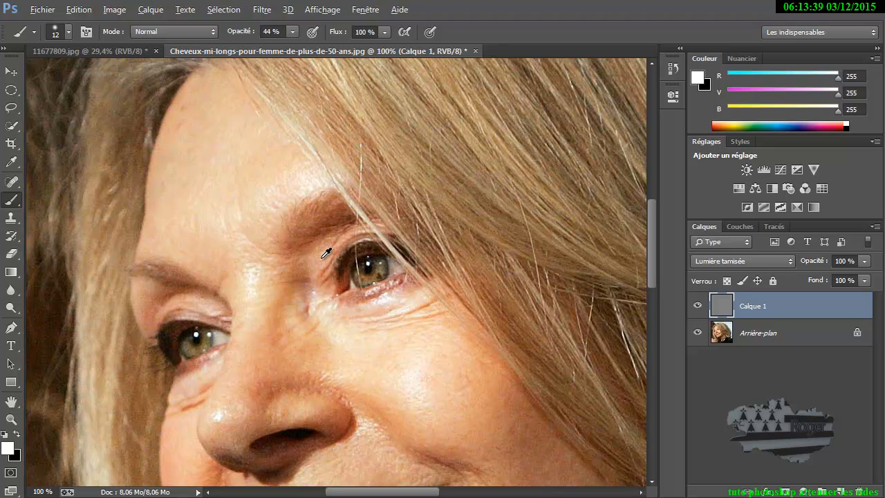
pyautogui.scroll(2, 376, 220)
pyautogui.scroll(5, 338, 258)
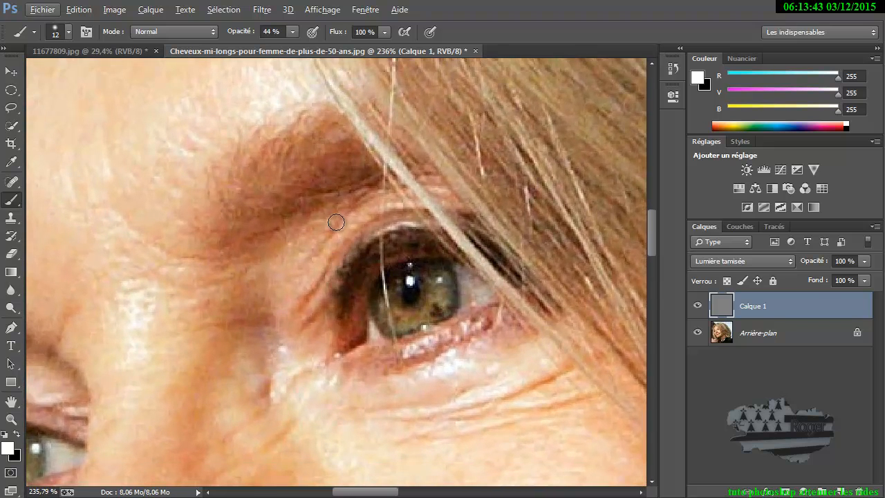
pyautogui.keyDown('alt'); pyautogui.rightClick(336, 224); pyautogui.keyUp('alt')
pyautogui.moveTo(333, 224); pyautogui.dragTo(330, 224)
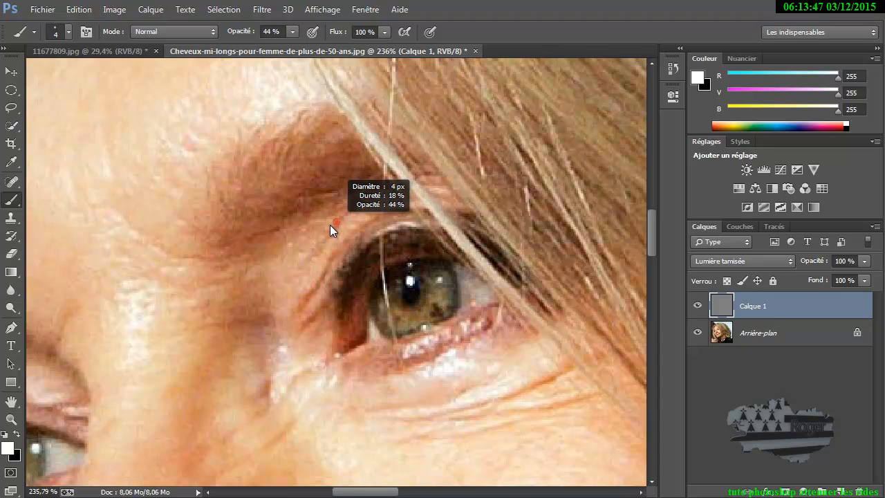
pyautogui.moveTo(329, 226); pyautogui.dragTo(330, 225)
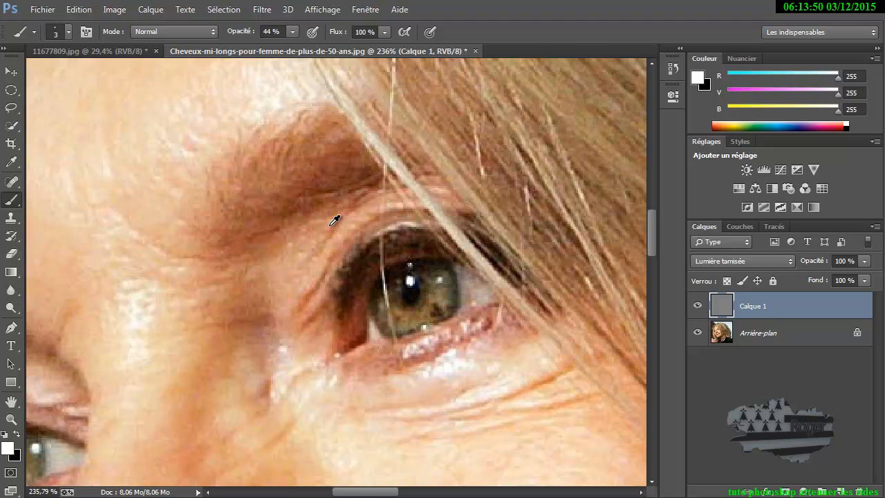
# Set the brush hardness to 0 % and its opacity to 34 %.
pyautogui.click(69, 31)
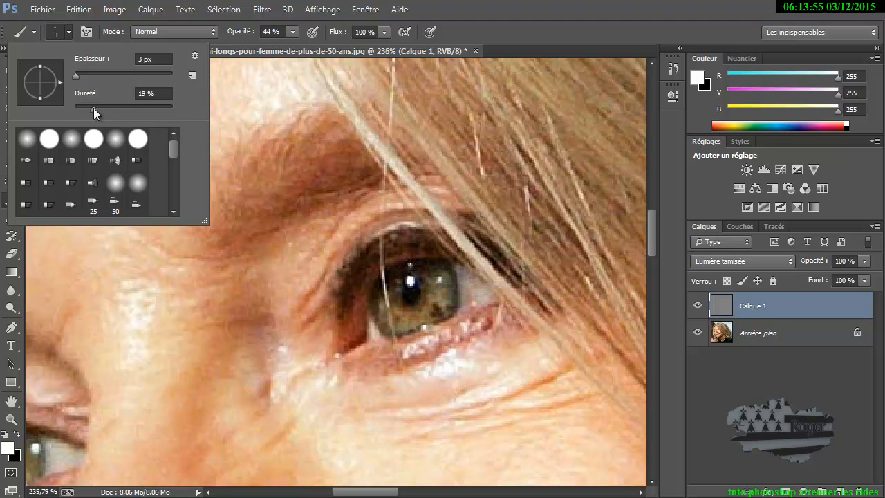
pyautogui.moveTo(93, 108); pyautogui.dragTo(73, 108)
pyautogui.click(293, 31)
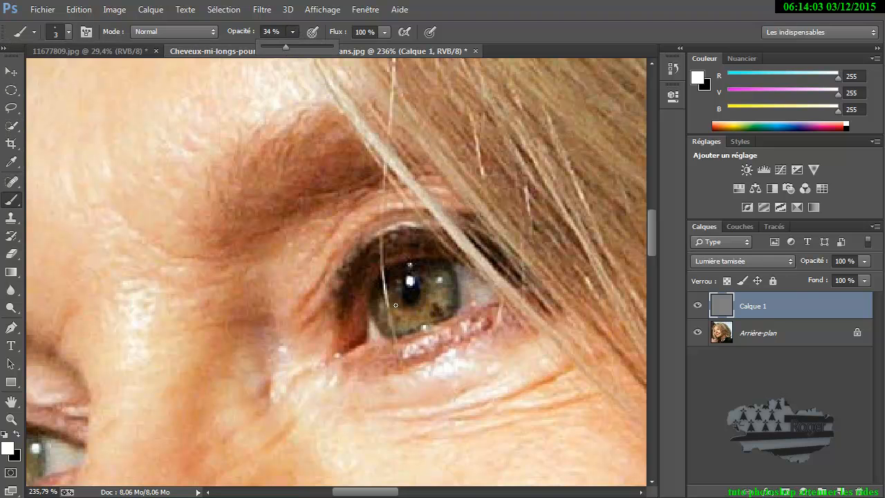
# Paint white on Calque 1 over the creases between the woman's left eye and eyebrow and the wrinkles beneath that eye.
pyautogui.click(365, 191)
pyautogui.moveTo(361, 197); pyautogui.dragTo(320, 249)
pyautogui.moveTo(356, 210)
pyautogui.mouseDown()
pyautogui.moveTo(382, 194)
pyautogui.moveTo(357, 207)
pyautogui.moveTo(364, 204)
pyautogui.moveTo(314, 257)
pyautogui.mouseUp()
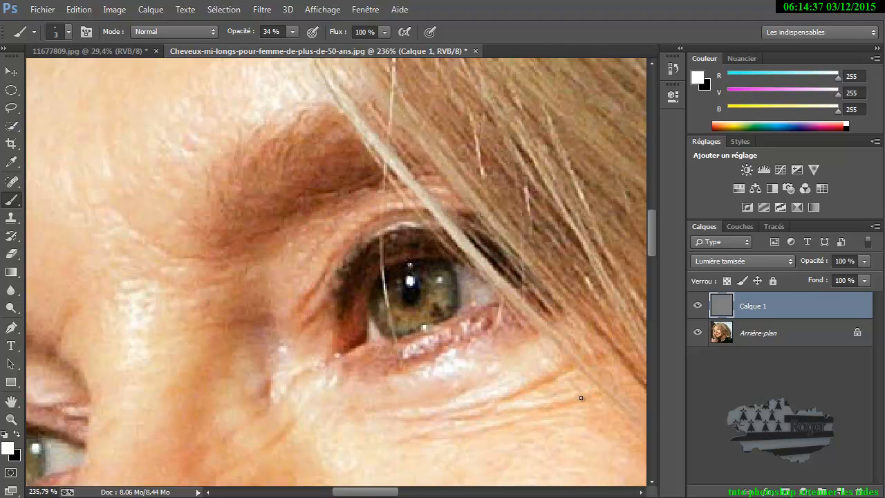
pyautogui.scroll(-1, 534, 398)
pyautogui.scroll(-5, 534, 398)
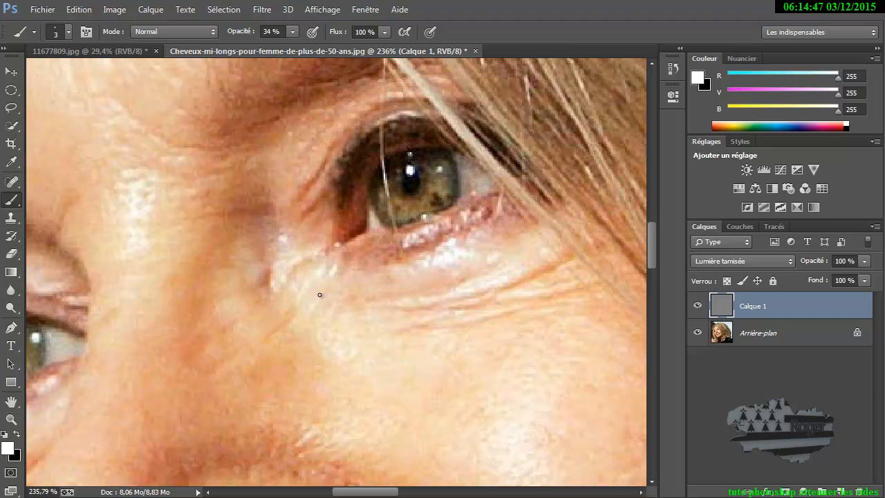
pyautogui.scroll(3, 322, 294)
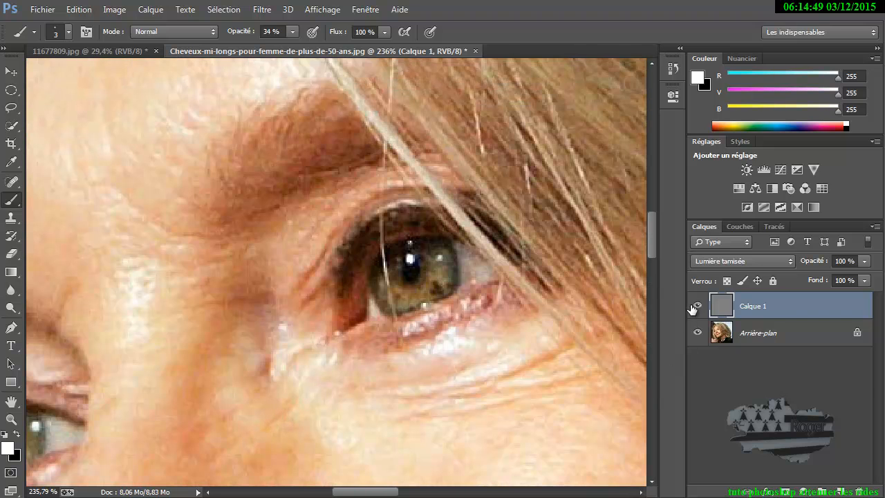
# Hide and show Calque 1 repeatedly to compare the area around the woman's left eye before and after retouching.
pyautogui.click(697, 308)
pyautogui.click(697, 307)
pyautogui.click(698, 307)
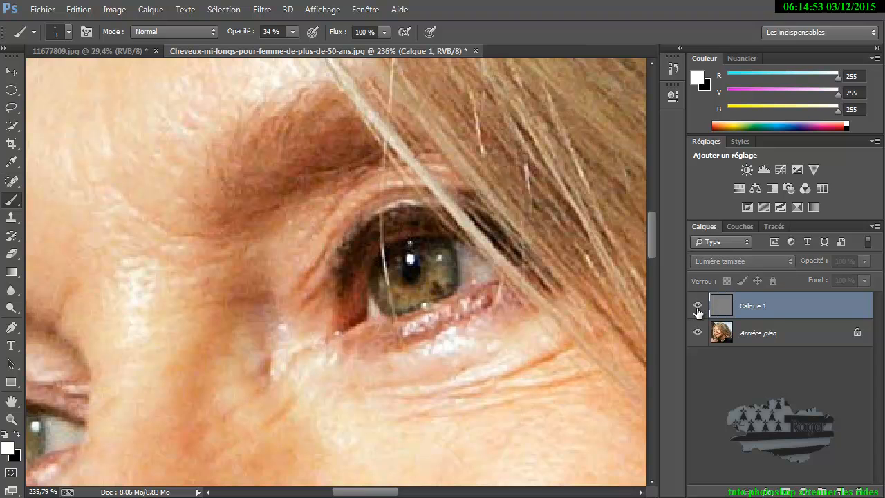
pyautogui.click(697, 307)
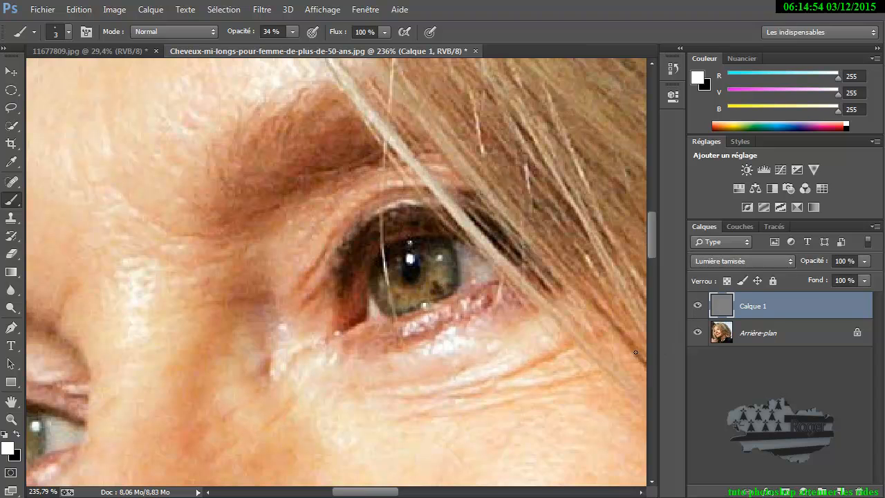
pyautogui.click(697, 307)
pyautogui.click(697, 308)
pyautogui.click(697, 308)
pyautogui.click(697, 308)
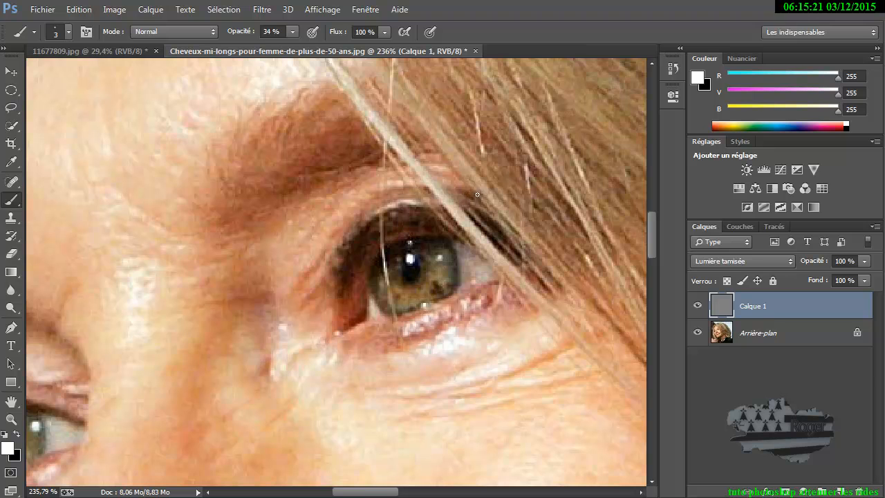
pyautogui.click(698, 305)
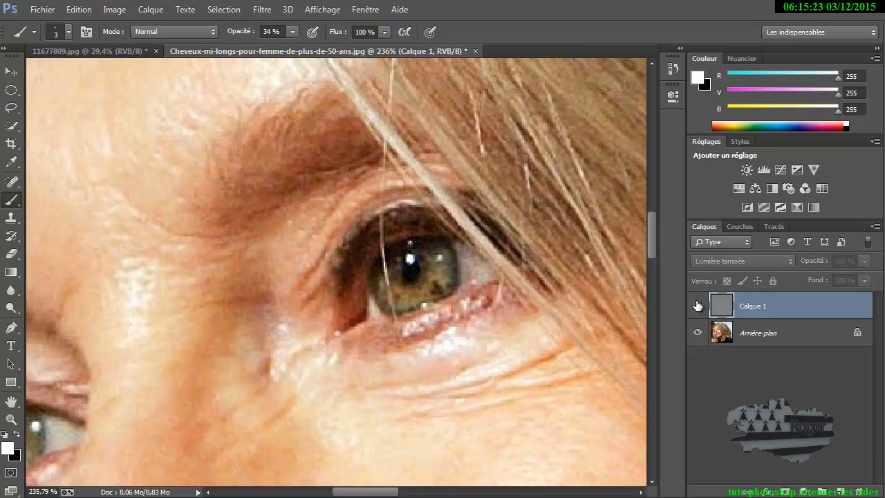
pyautogui.click(698, 305)
pyautogui.click(698, 306)
pyautogui.click(699, 307)
pyautogui.click(698, 306)
pyautogui.click(699, 306)
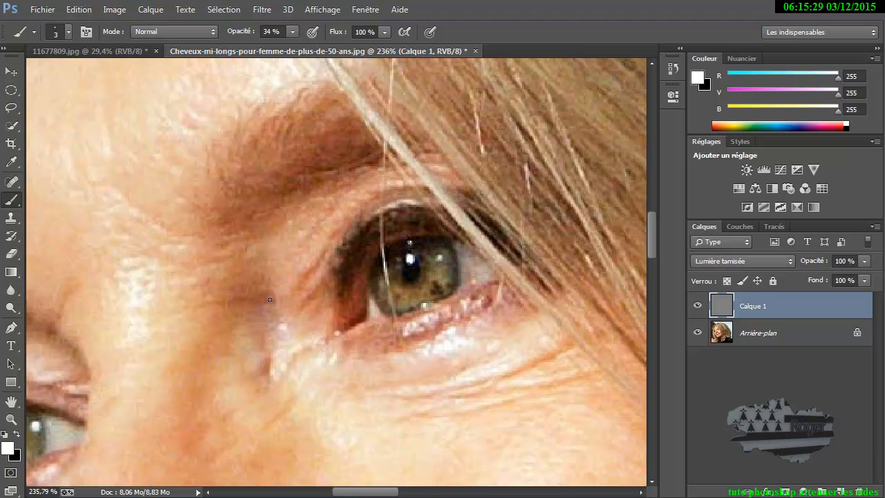
# Lighten the small crease between the nose bridge and the woman's left eye, and compare the retouching with Calque 1 hidden and shown.
pyautogui.moveTo(237, 299); pyautogui.dragTo(270, 292)
pyautogui.click(698, 306)
pyautogui.click(699, 306)
pyautogui.scroll(-5, 439, 334)
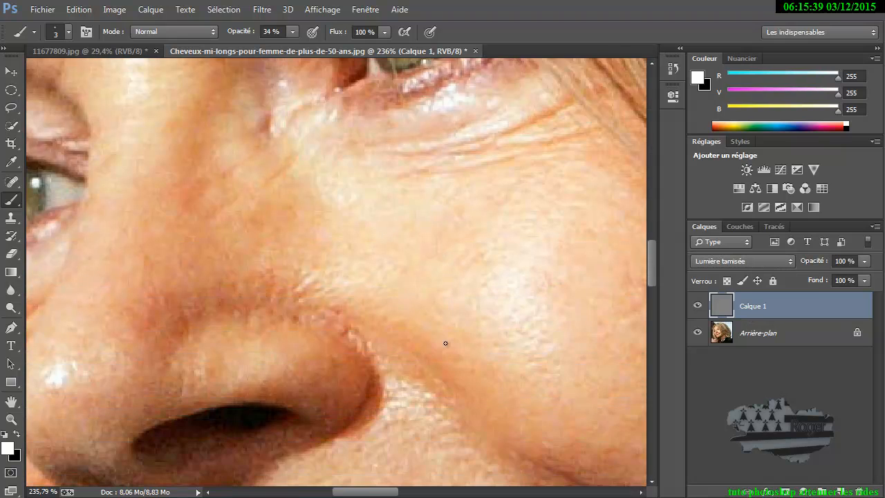
pyautogui.click(698, 306)
pyautogui.click(697, 307)
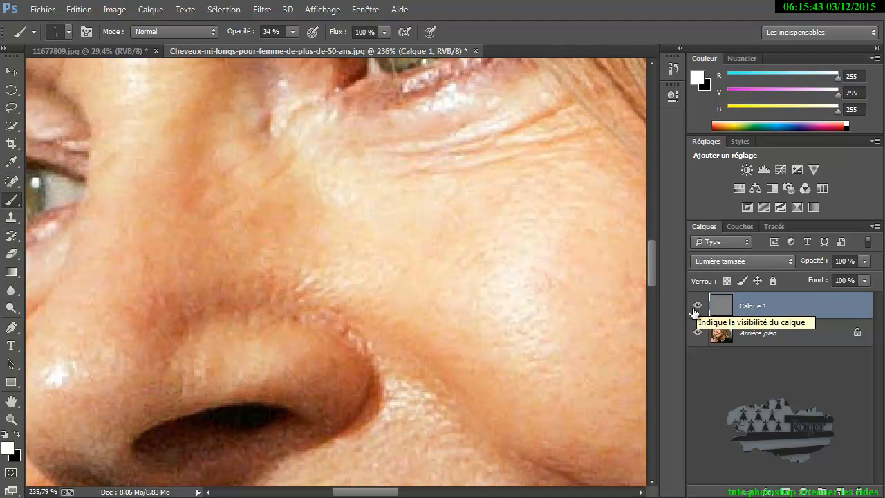
# Paint white over the fine folds above and below the woman's right eye, and inspect the cheek and mouth area.
pyautogui.scroll(4, 470, 371)
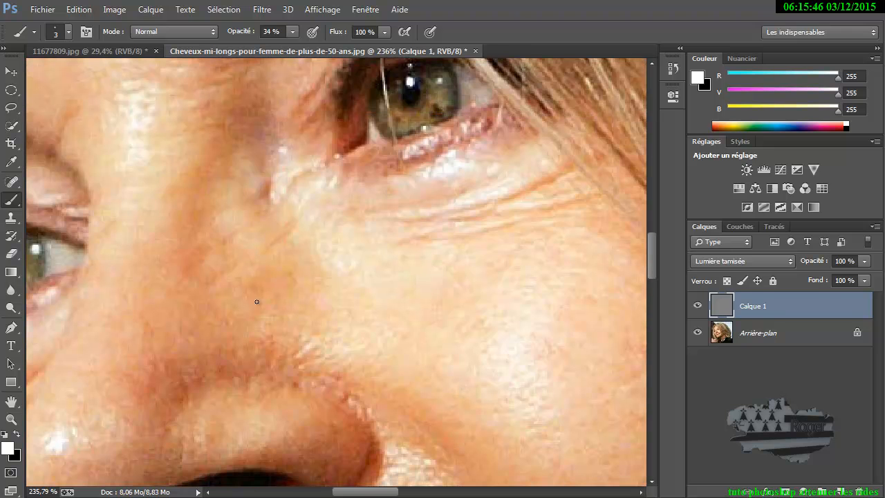
pyautogui.moveTo(180, 240); pyautogui.dragTo(526, 262)
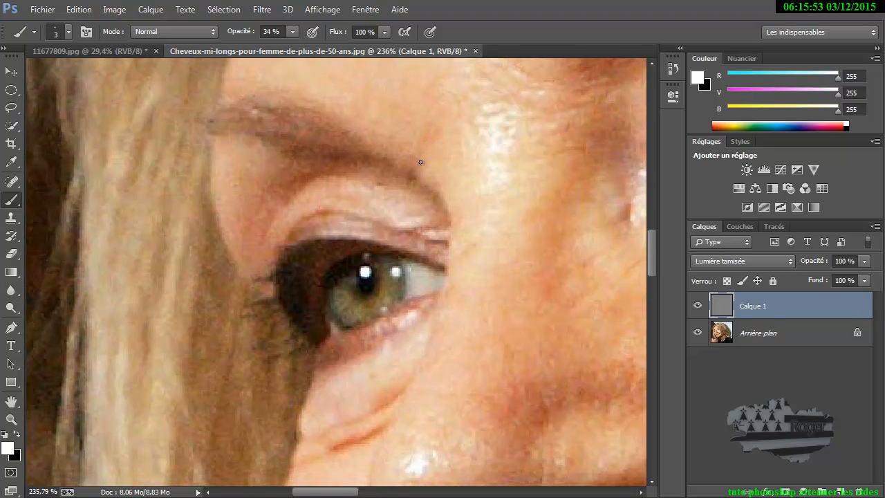
pyautogui.moveTo(302, 194); pyautogui.dragTo(316, 176)
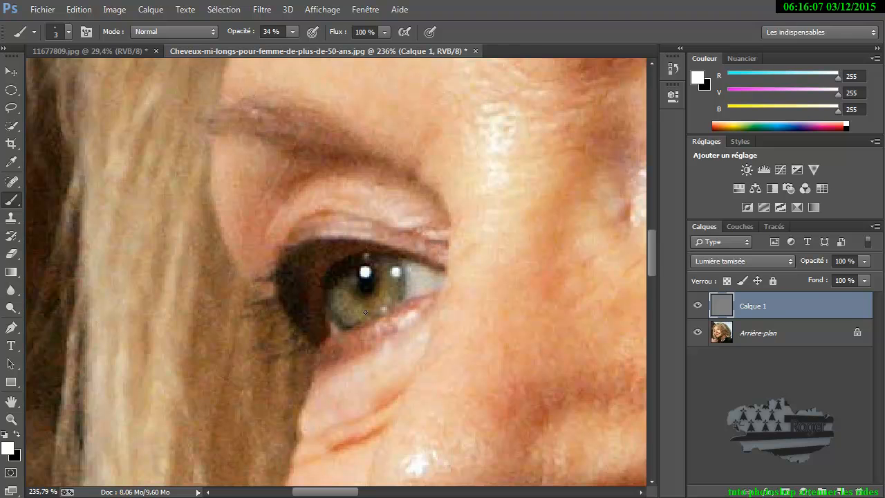
pyautogui.scroll(-5, 367, 311)
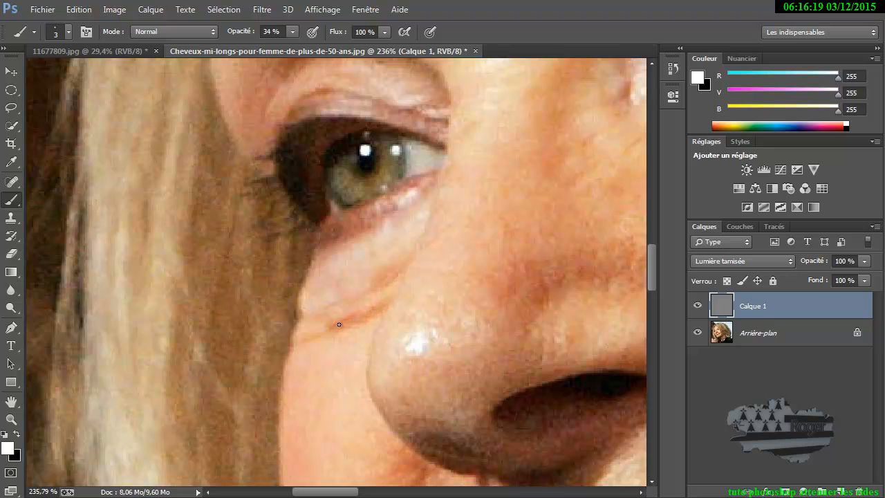
pyautogui.scroll(-6, 360, 320)
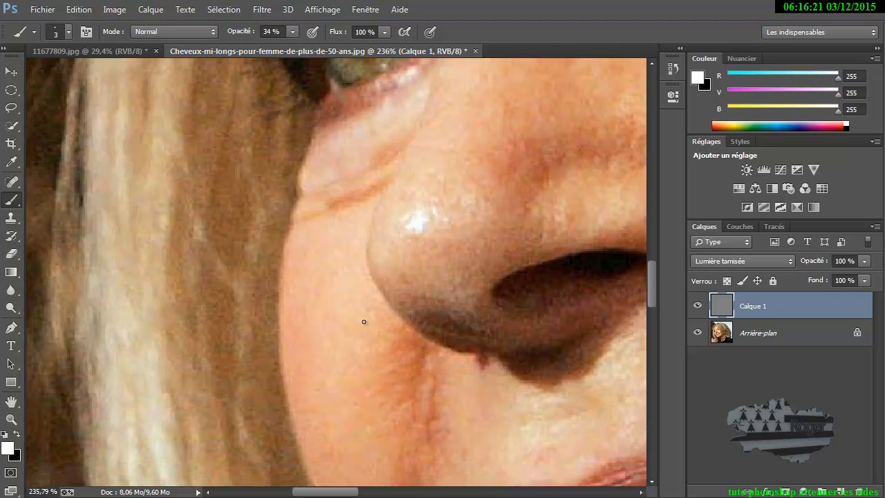
pyautogui.scroll(-2, 364, 304)
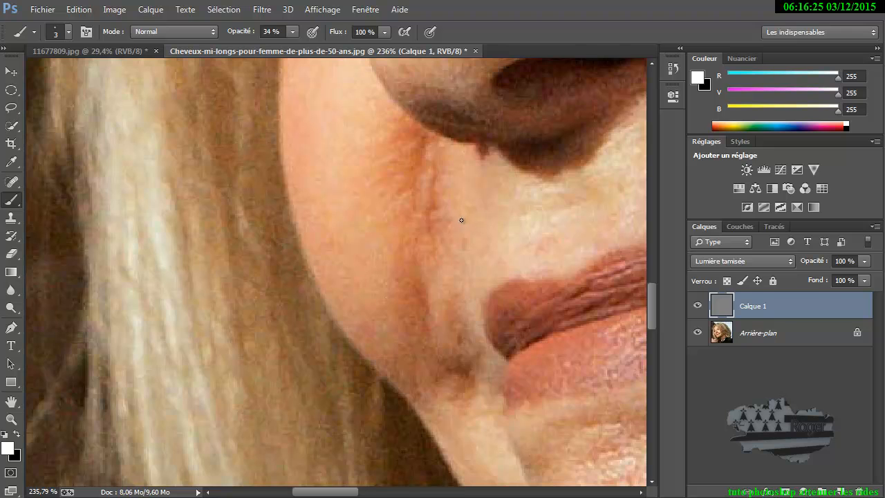
pyautogui.scroll(-2, 454, 228)
# View the whole face and switch Calque 1 off and on to compare the overall retouching with the original.
pyautogui.scroll(-5, 448, 236)
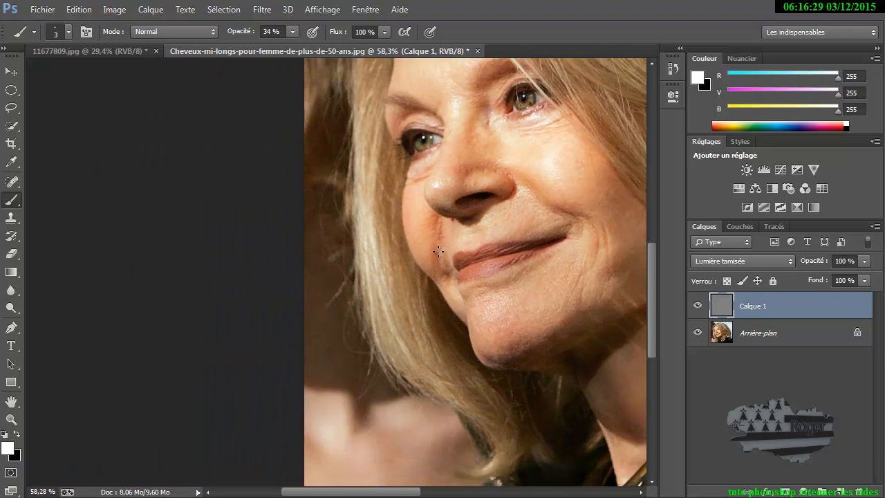
pyautogui.press('space')
pyautogui.moveTo(504, 253)
pyautogui.mouseDown()
pyautogui.moveTo(415, 294)
pyautogui.moveTo(359, 367)
pyautogui.moveTo(334, 376)
pyautogui.mouseUp()
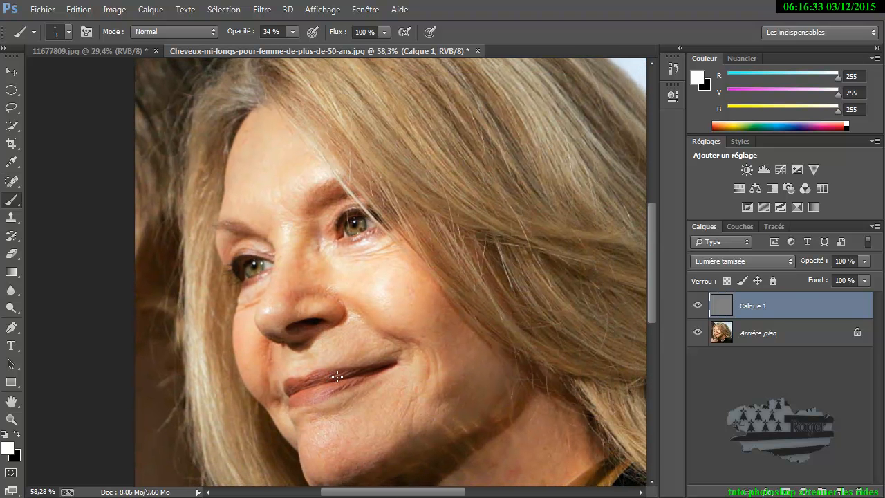
pyautogui.click(698, 307)
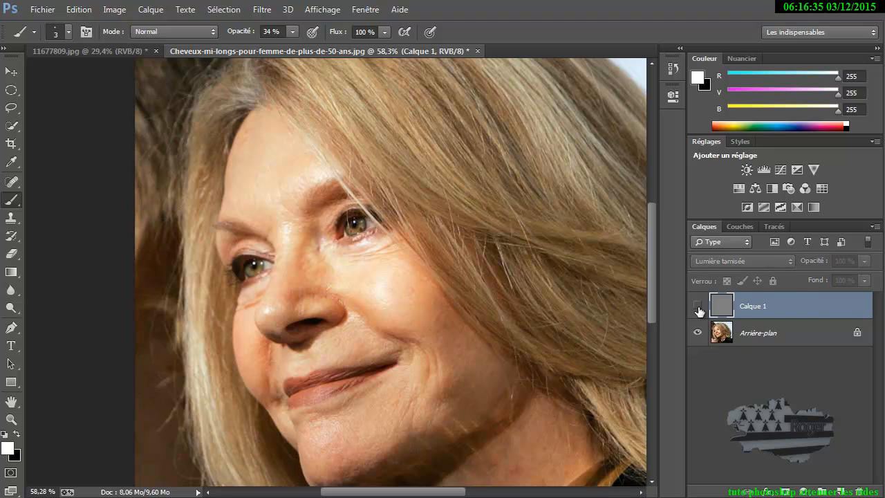
pyautogui.click(698, 308)
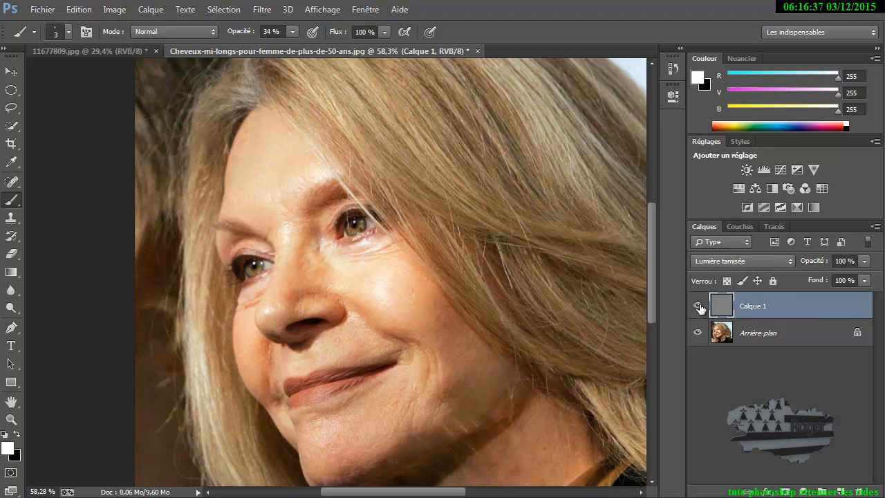
pyautogui.click(698, 307)
pyautogui.click(699, 308)
pyautogui.click(700, 308)
pyautogui.click(700, 307)
pyautogui.click(701, 308)
pyautogui.click(701, 308)
pyautogui.click(701, 308)
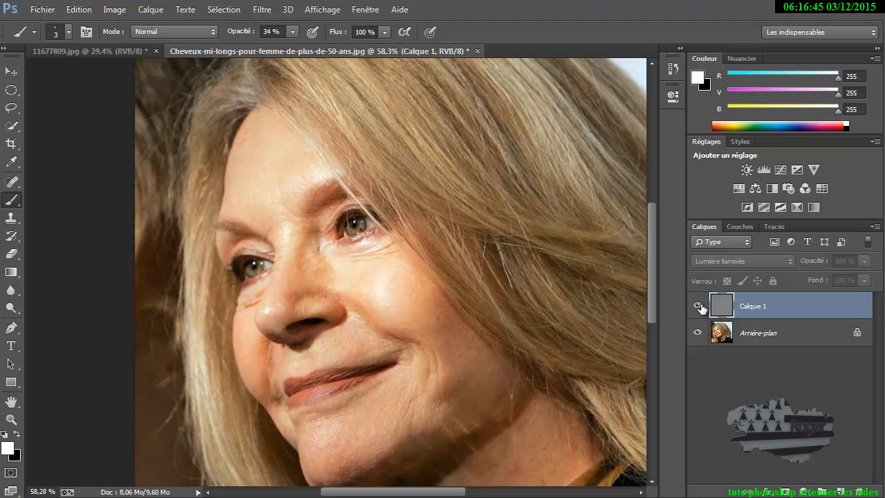
pyautogui.click(700, 308)
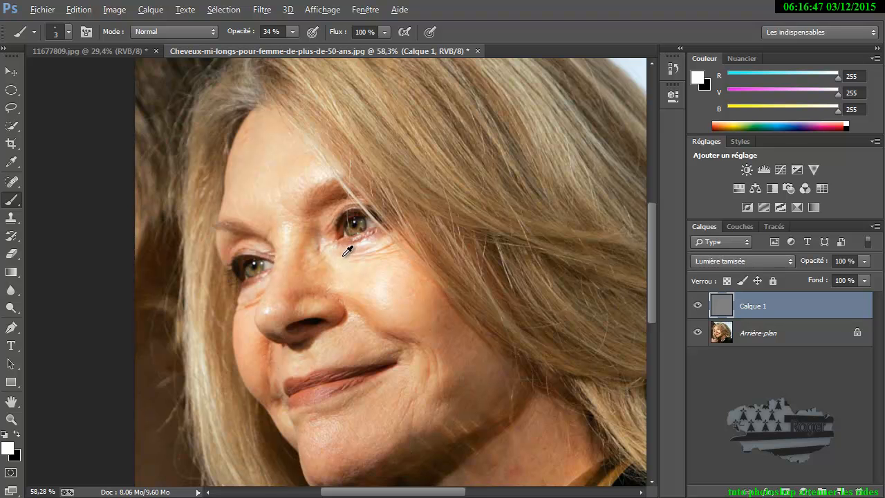
# Raise the brush opacity to 50 % for stronger lightening around the eyes.
pyautogui.scroll(3, 391, 247)
pyautogui.scroll(1, 389, 247)
pyautogui.click(291, 31)
pyautogui.click(304, 44)
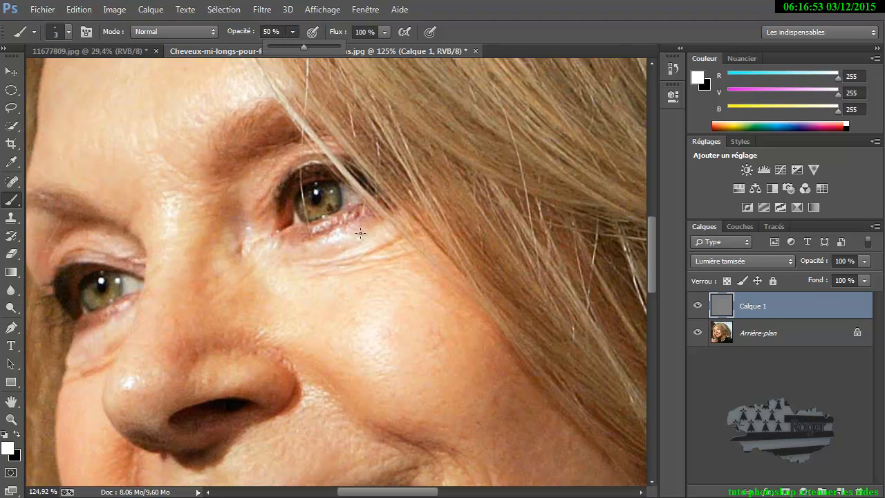
pyautogui.click(403, 235)
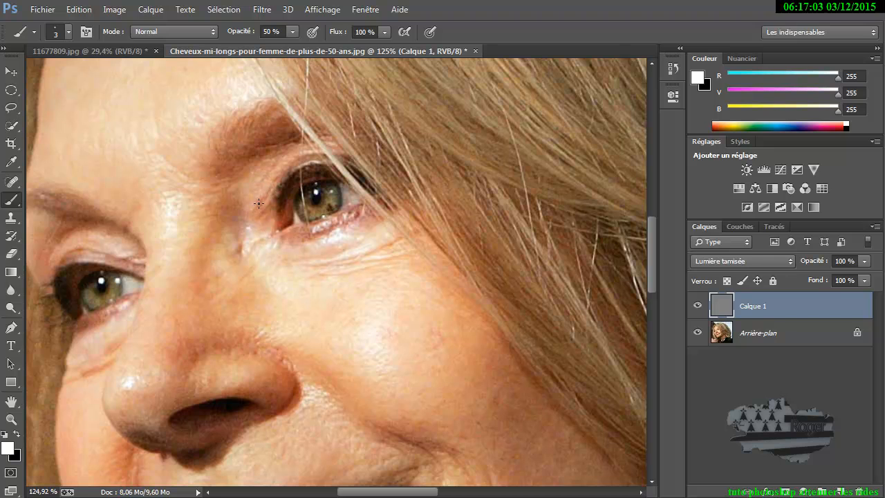
# Try lightening the wrinkle below the woman's right eye, and undo the last brush strokes.
pyautogui.moveTo(66, 367); pyautogui.dragTo(83, 368)
pyautogui.click(79, 10)
pyautogui.click(90, 24)
pyautogui.click(76, 9)
pyautogui.click(92, 51)
pyautogui.press('alt')
pyautogui.scroll(2, 121, 221)
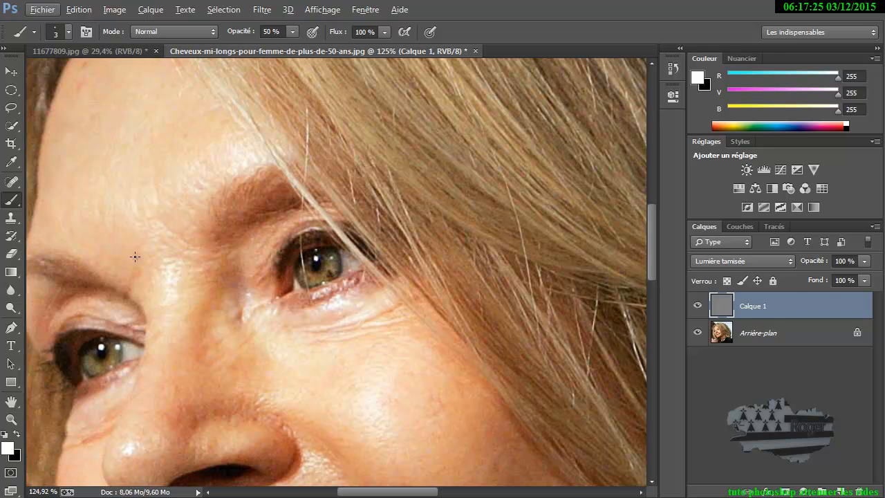
pyautogui.scroll(1, 139, 253)
pyautogui.scroll(4, 139, 253)
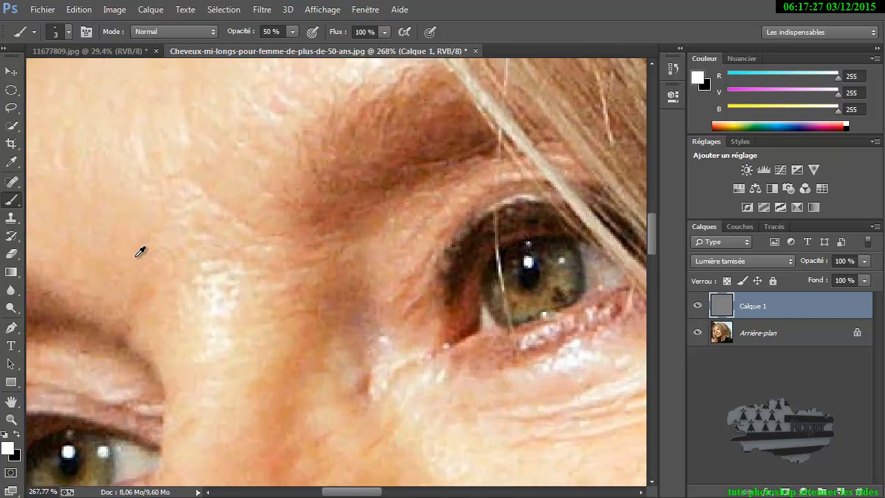
pyautogui.rightClick(138, 256)
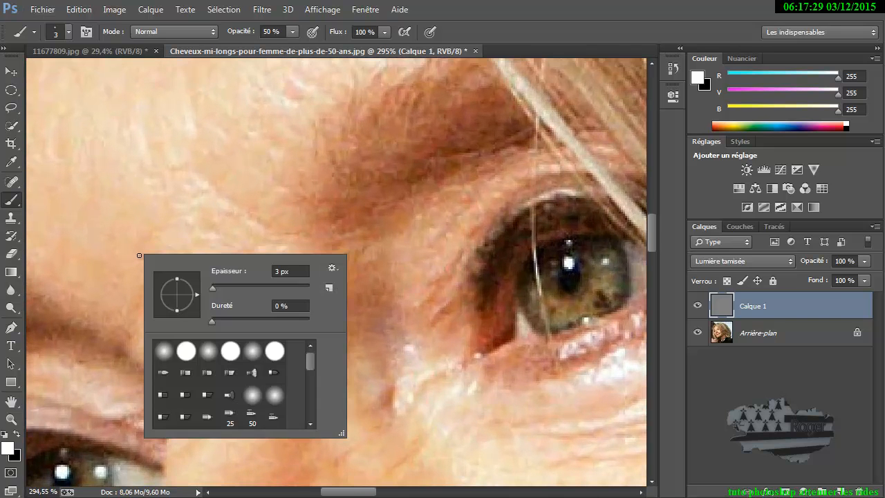
pyautogui.press('super')
pyautogui.press('super')
pyautogui.press('Escape')
pyautogui.press('super')
pyautogui.press('super')
# Enlarge the brush diameter to 5 px and paint white over the folds on the upper eyelid of the woman's right eye.
pyautogui.keyDown('alt'); pyautogui.rightClick(139, 191); pyautogui.keyUp('alt')
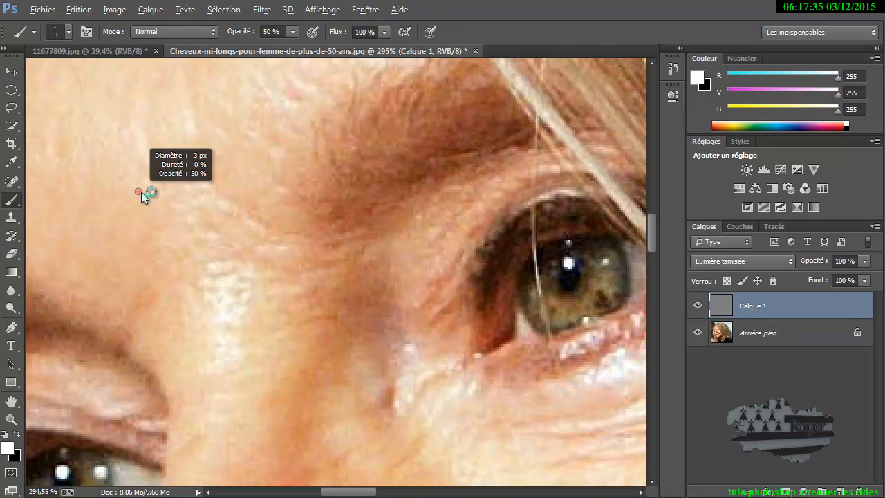
pyautogui.scroll(-5, 160, 263)
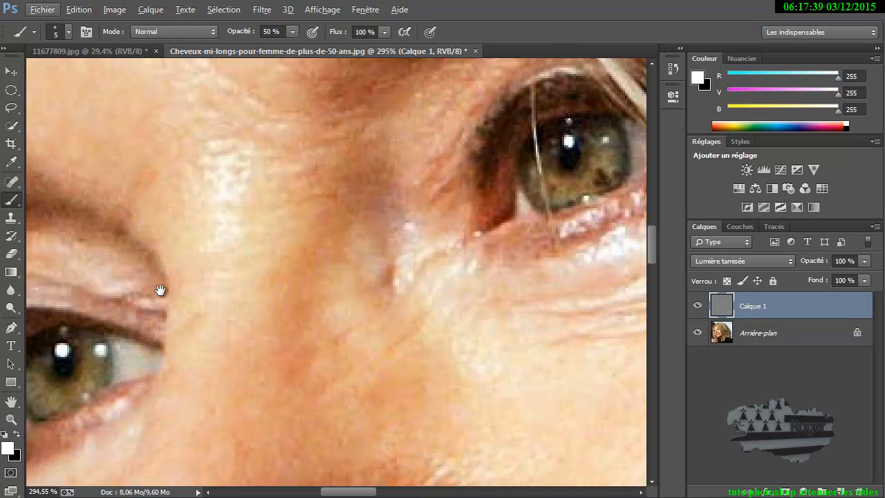
pyautogui.moveTo(162, 289); pyautogui.dragTo(376, 197)
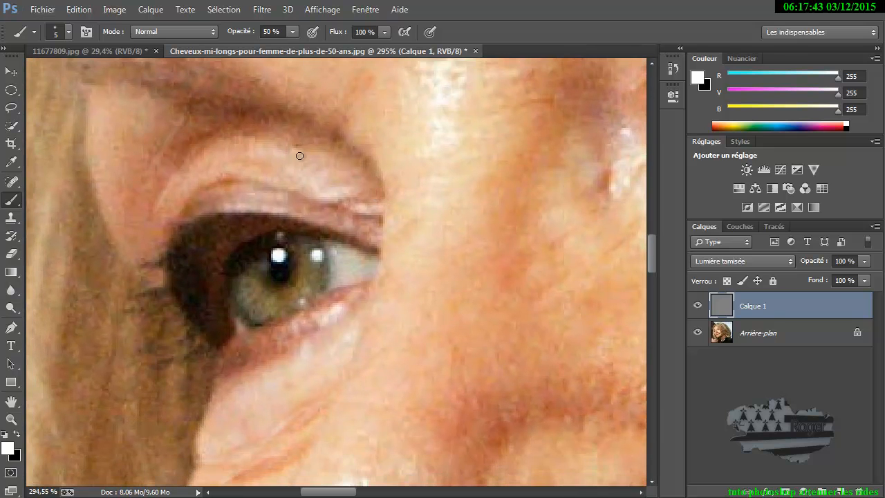
pyautogui.moveTo(242, 125)
pyautogui.mouseDown()
pyautogui.moveTo(192, 143)
pyautogui.moveTo(170, 187)
pyautogui.mouseUp()
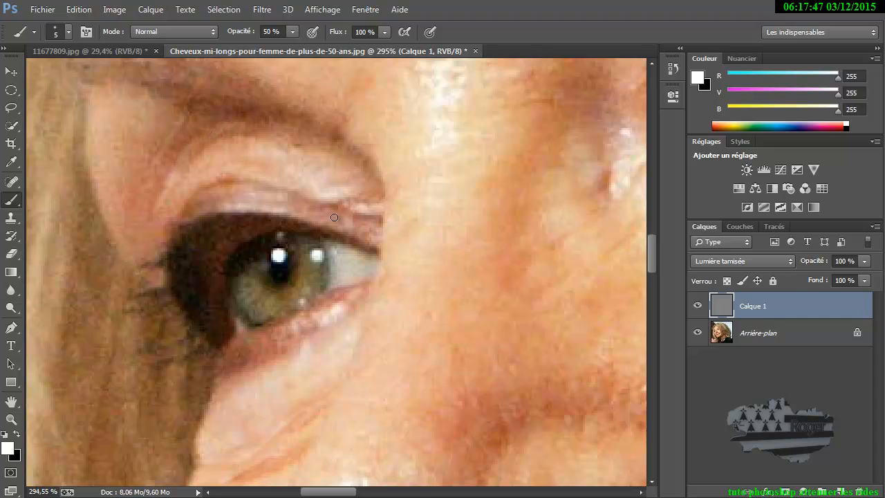
pyautogui.moveTo(378, 202)
pyautogui.mouseDown()
pyautogui.moveTo(339, 204)
pyautogui.moveTo(365, 219)
pyautogui.moveTo(271, 186)
pyautogui.moveTo(233, 182)
pyautogui.moveTo(199, 193)
pyautogui.mouseUp()
pyautogui.moveTo(338, 212); pyautogui.dragTo(376, 222)
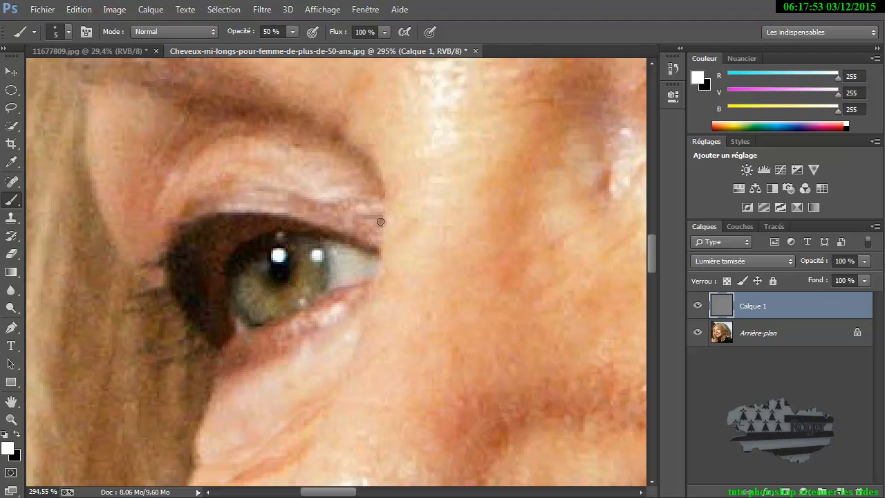
pyautogui.scroll(-5, 360, 249)
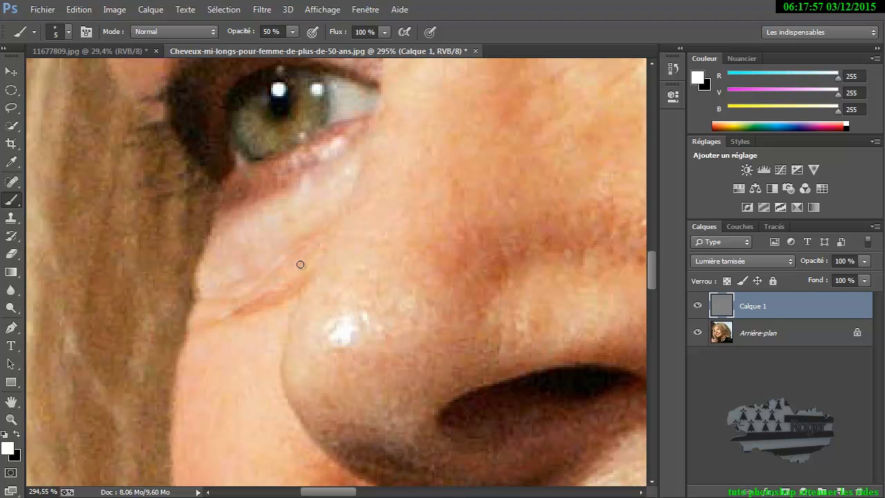
# Paint white over the creases below the woman's right eye, around her left eye and between the eyebrows.
pyautogui.moveTo(309, 280)
pyautogui.mouseDown()
pyautogui.moveTo(235, 314)
pyautogui.moveTo(301, 289)
pyautogui.moveTo(296, 298)
pyautogui.moveTo(325, 300)
pyautogui.mouseUp()
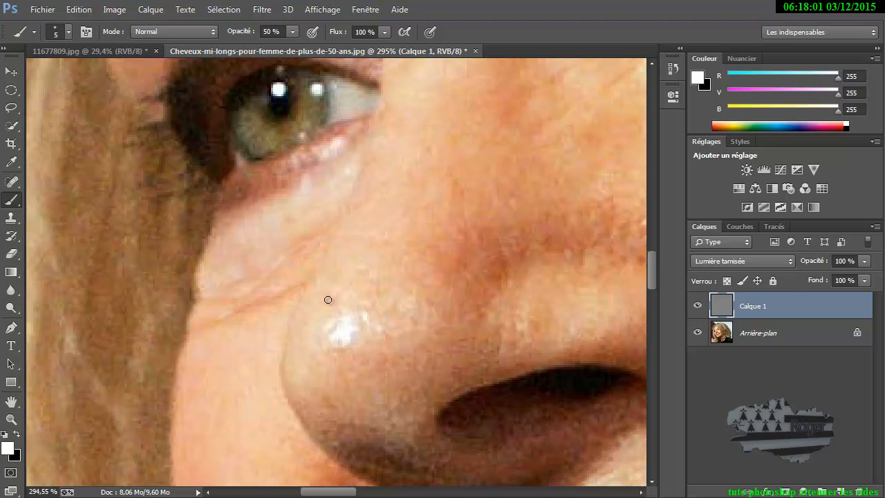
pyautogui.scroll(-10, 332, 302)
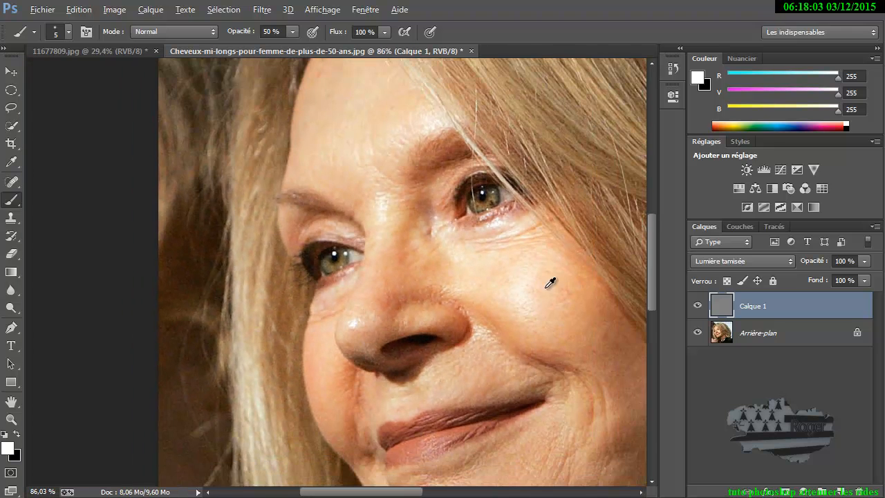
pyautogui.scroll(7, 545, 231)
pyautogui.click(541, 210)
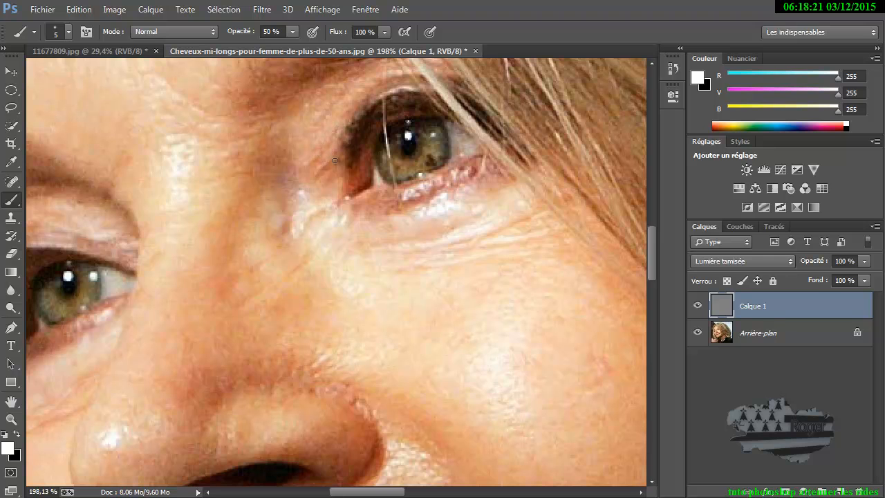
pyautogui.moveTo(168, 81)
pyautogui.mouseDown()
pyautogui.moveTo(196, 108)
pyautogui.moveTo(241, 124)
pyautogui.mouseUp()
pyautogui.scroll(-8, 296, 207)
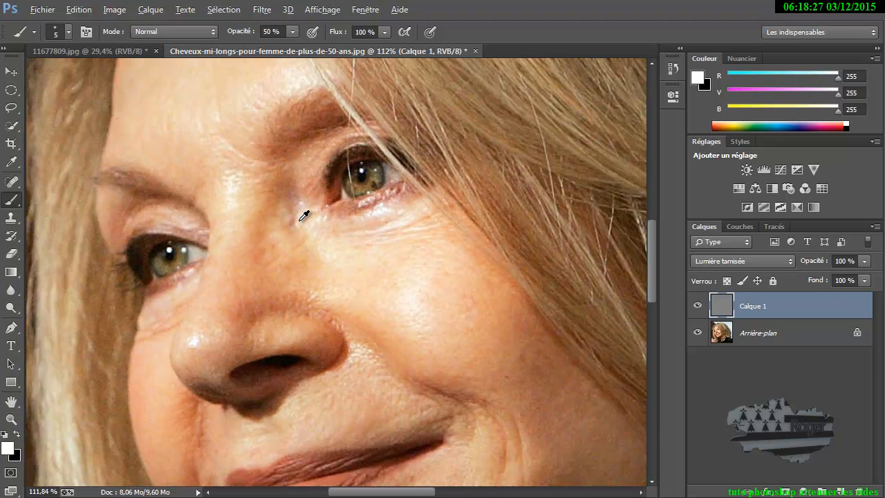
# View the face and switch Calque 1 off and on repeatedly to compare the eye retouching with the original.
pyautogui.scroll(-1, 302, 216)
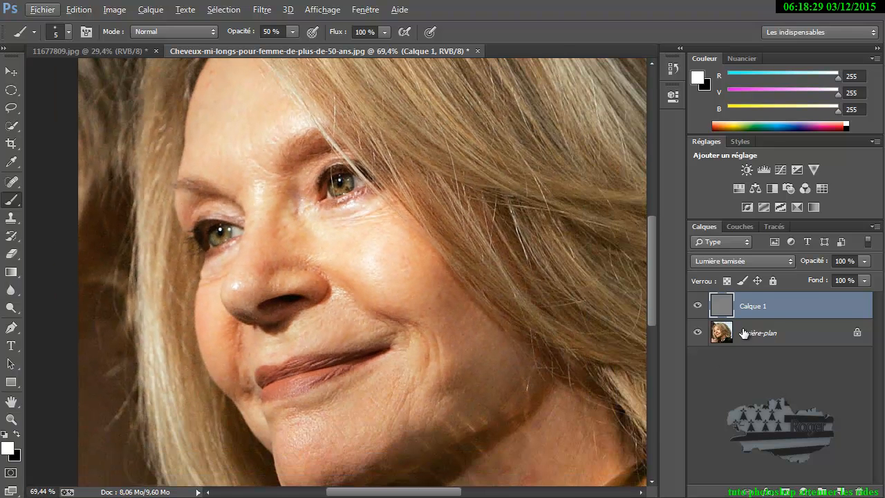
pyautogui.click(697, 306)
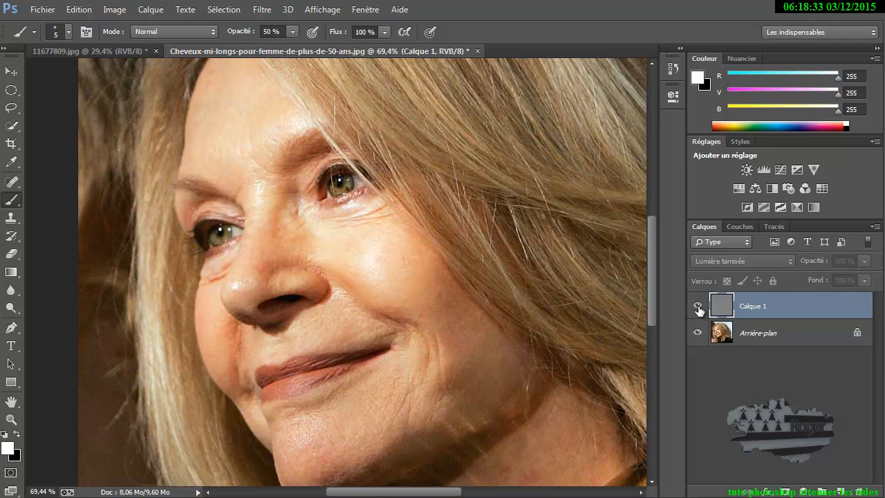
pyautogui.click(698, 307)
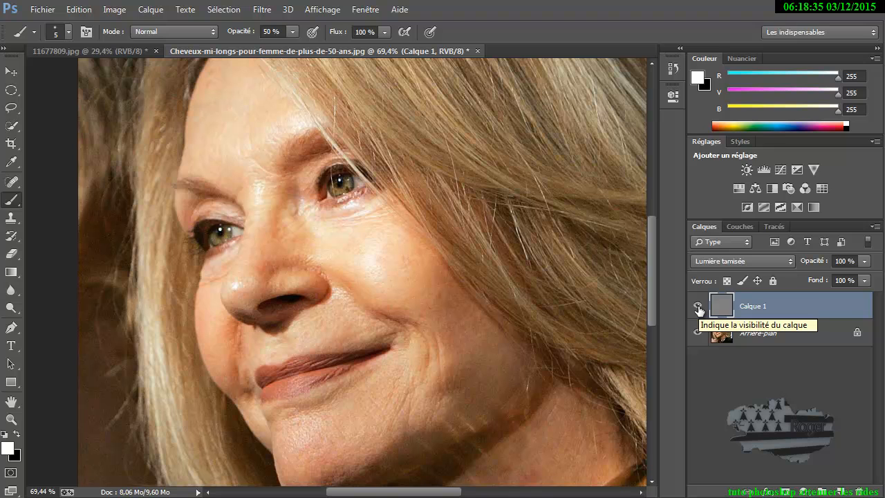
pyautogui.click(698, 307)
pyautogui.click(699, 307)
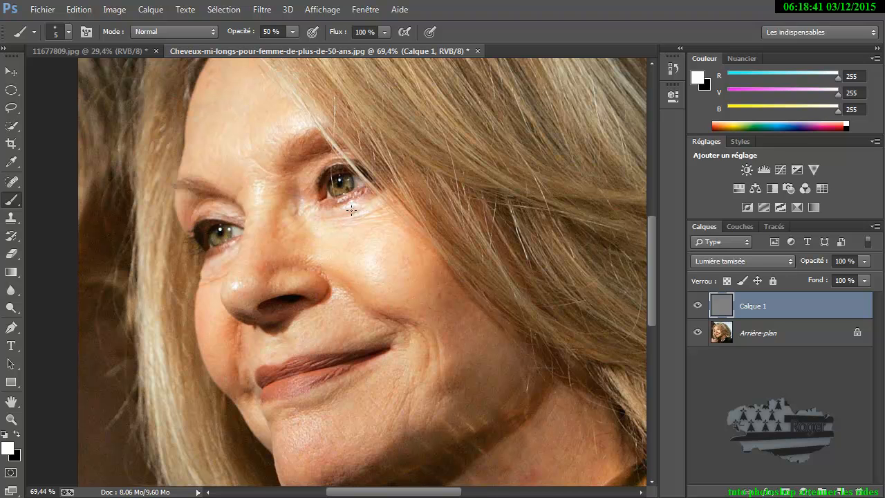
pyautogui.click(698, 306)
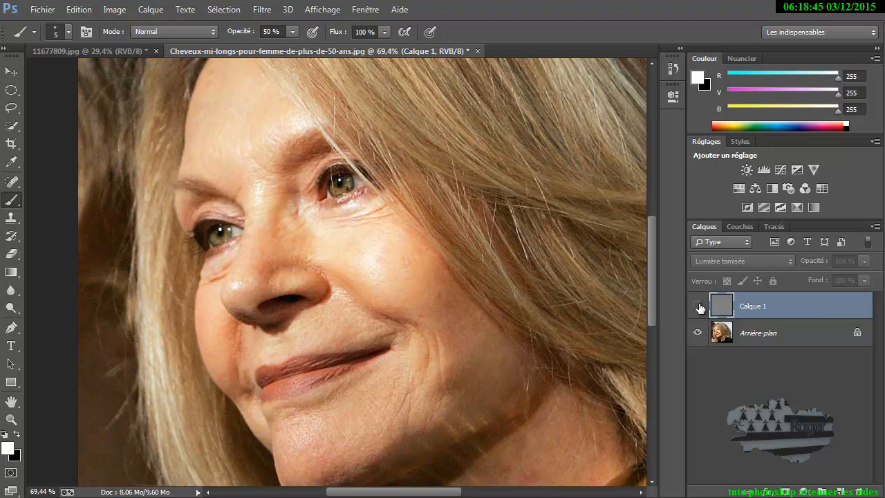
pyautogui.click(699, 306)
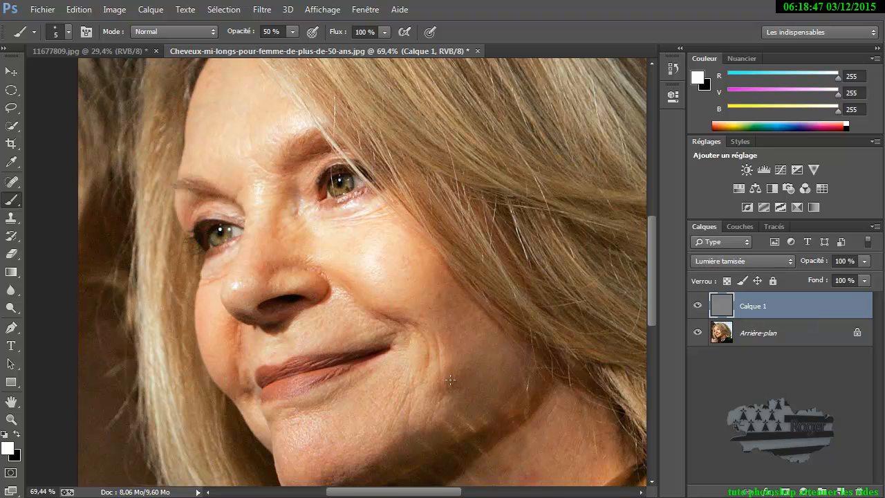
# Enlarge the brush to 24 px and paint white along the woman's left smile fold and the cheek creases beside the mouth.
pyautogui.scroll(5, 395, 402)
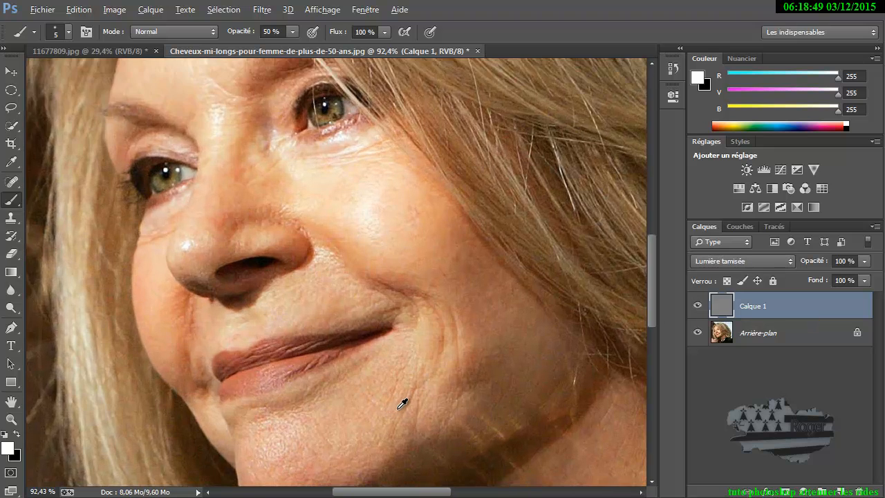
pyautogui.scroll(1, 407, 400)
pyautogui.scroll(1, 411, 381)
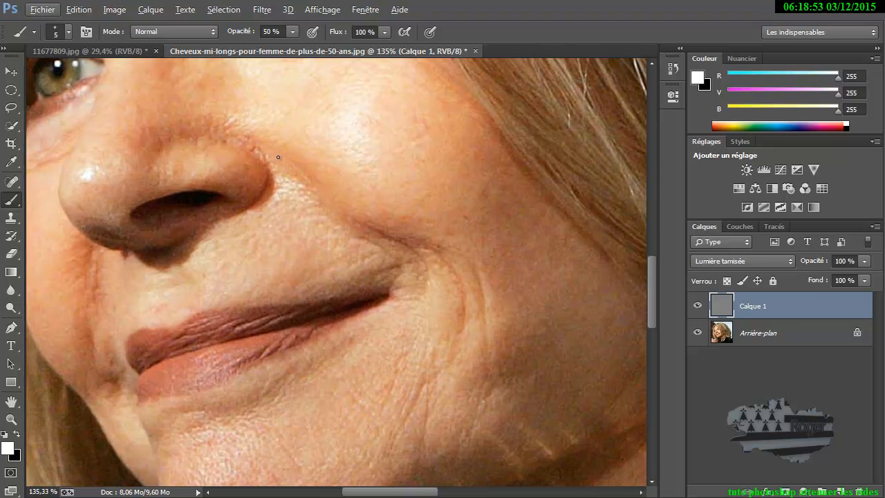
pyautogui.moveTo(289, 198)
pyautogui.mouseDown()
pyautogui.moveTo(249, 146)
pyautogui.moveTo(358, 229)
pyautogui.moveTo(399, 240)
pyautogui.moveTo(426, 265)
pyautogui.moveTo(438, 252)
pyautogui.moveTo(463, 292)
pyautogui.moveTo(461, 336)
pyautogui.mouseUp()
pyautogui.moveTo(477, 271)
pyautogui.mouseDown()
pyautogui.moveTo(488, 346)
pyautogui.moveTo(478, 401)
pyautogui.mouseUp()
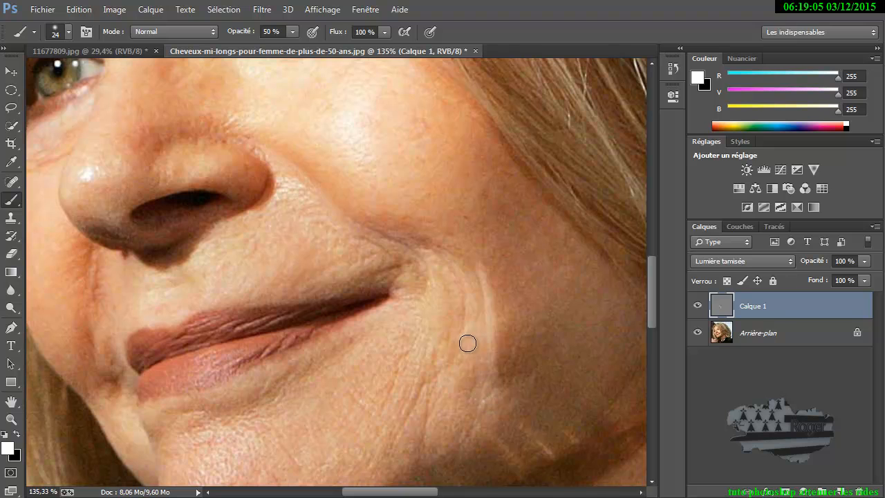
# Paint white over the fold running from the nose down to the mouth corner on the woman's right cheek.
pyautogui.moveTo(91, 245)
pyautogui.mouseDown()
pyautogui.moveTo(89, 352)
pyautogui.moveTo(117, 388)
pyautogui.mouseUp()
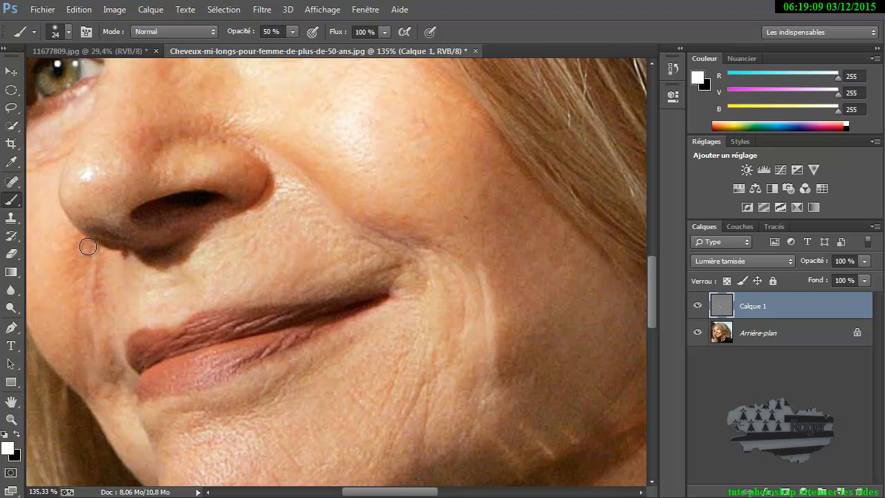
pyautogui.moveTo(78, 250); pyautogui.dragTo(84, 392)
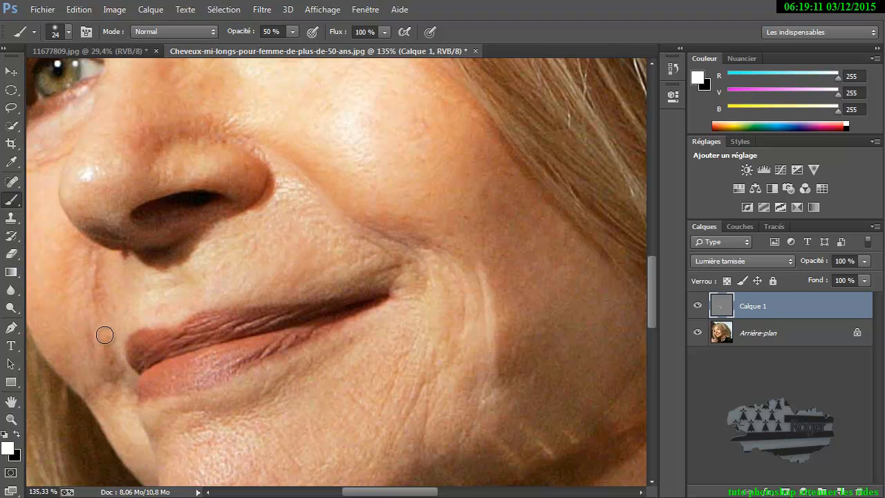
pyautogui.moveTo(97, 258); pyautogui.dragTo(119, 381)
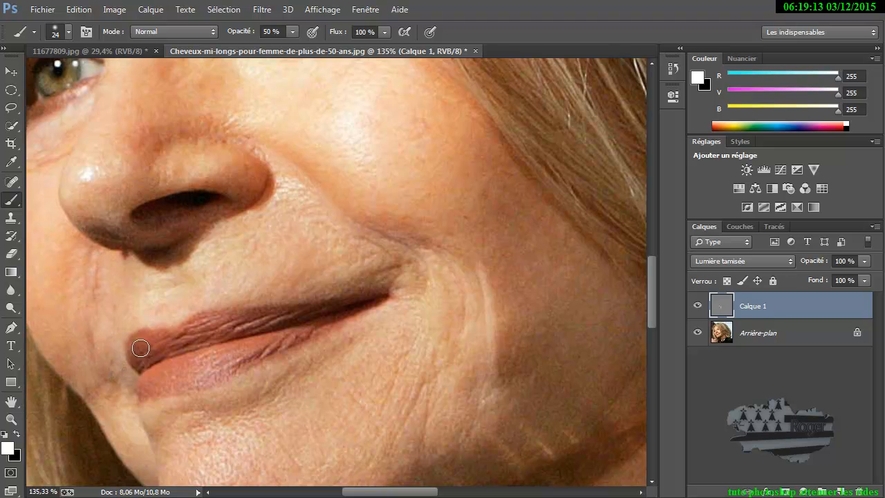
# Reduce the brush diameter to 7 px and lighten the fine creases in the folds beside the mouth.
pyautogui.moveTo(426, 277); pyautogui.dragTo(415, 288)
pyautogui.keyDown('alt'); pyautogui.rightClick(327, 260); pyautogui.keyUp('alt')
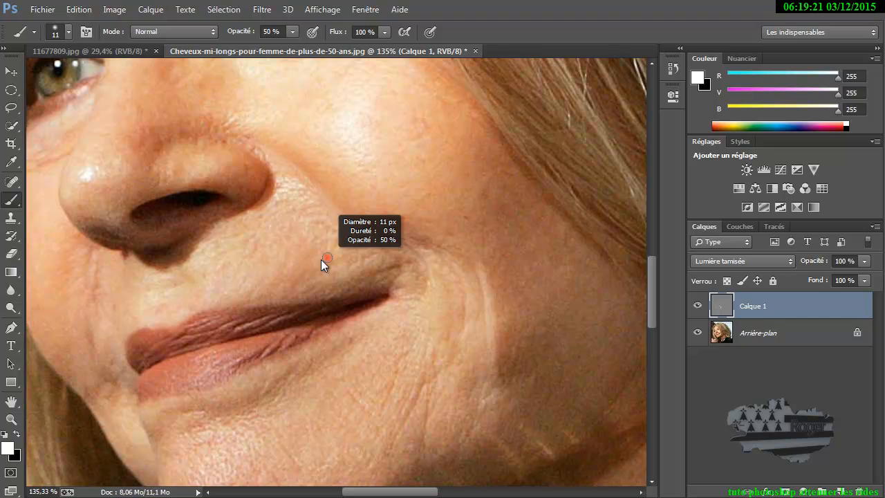
pyautogui.keyDown('alt'); pyautogui.rightClick(322, 242); pyautogui.keyUp('alt')
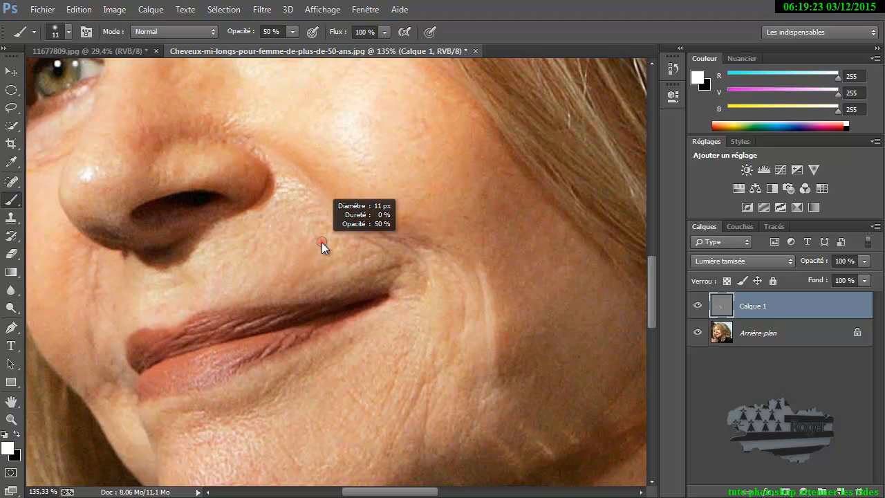
pyautogui.keyDown('alt'); pyautogui.moveTo(320, 244); pyautogui.dragTo(320, 244); pyautogui.keyUp('alt')
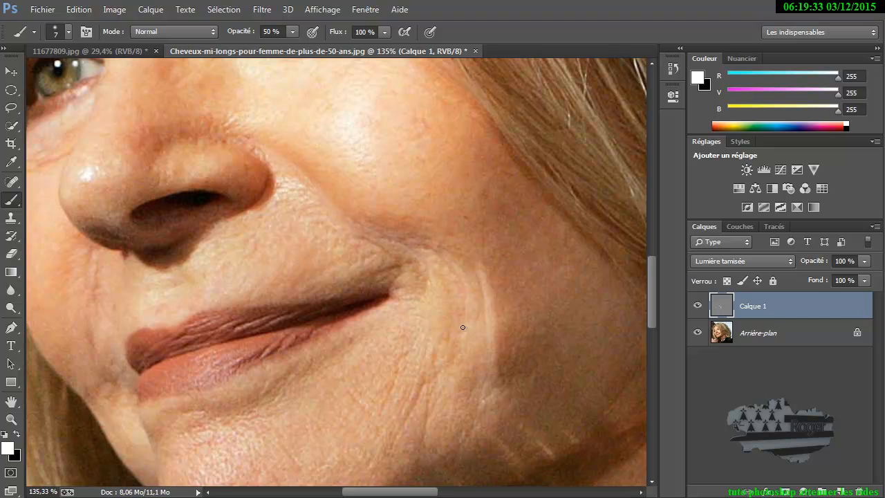
# Paint thin white strokes over the fine wrinkles on the lower left cheek, the chin and beside the right mouth corner.
pyautogui.scroll(-4, 465, 326)
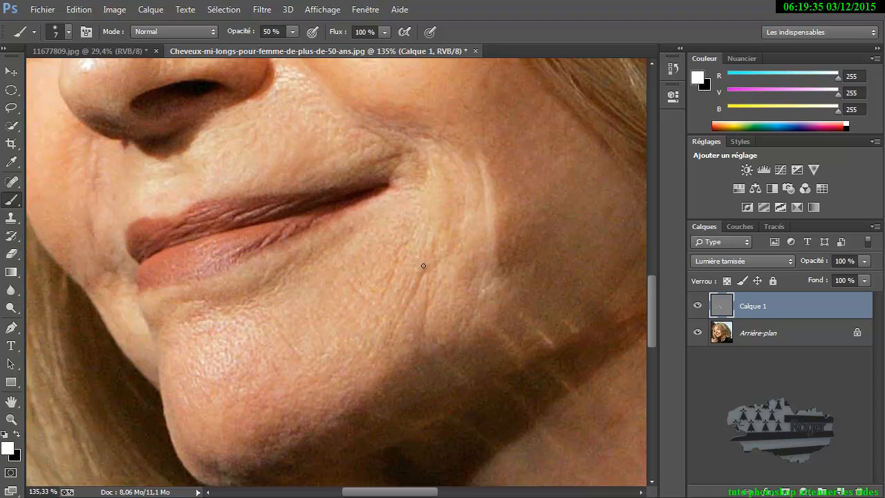
pyautogui.moveTo(419, 288); pyautogui.dragTo(405, 314)
pyautogui.moveTo(426, 277); pyautogui.dragTo(425, 345)
pyautogui.moveTo(288, 339); pyautogui.dragTo(303, 359)
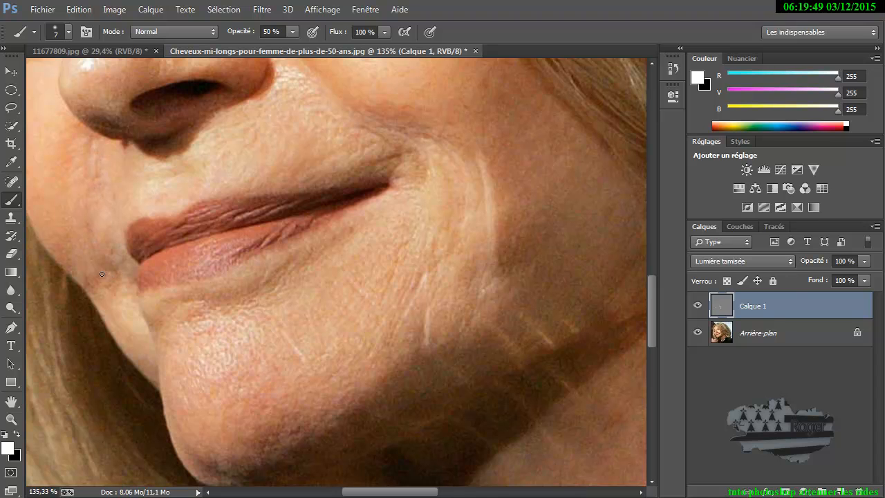
pyautogui.moveTo(99, 272); pyautogui.dragTo(115, 274)
# Check the whole portrait and the lower face, and hide Arrière-plan to inspect the white strokes on the gray layer.
pyautogui.scroll(-6, 217, 290)
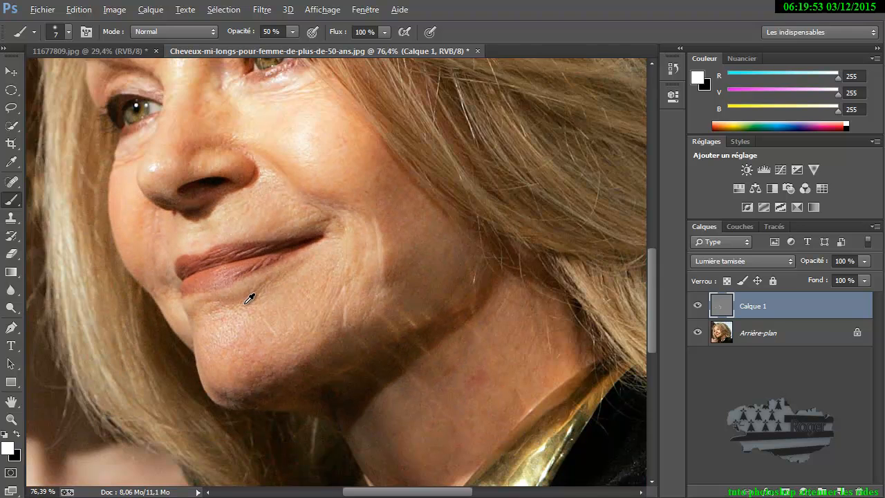
pyautogui.scroll(-3, 250, 299)
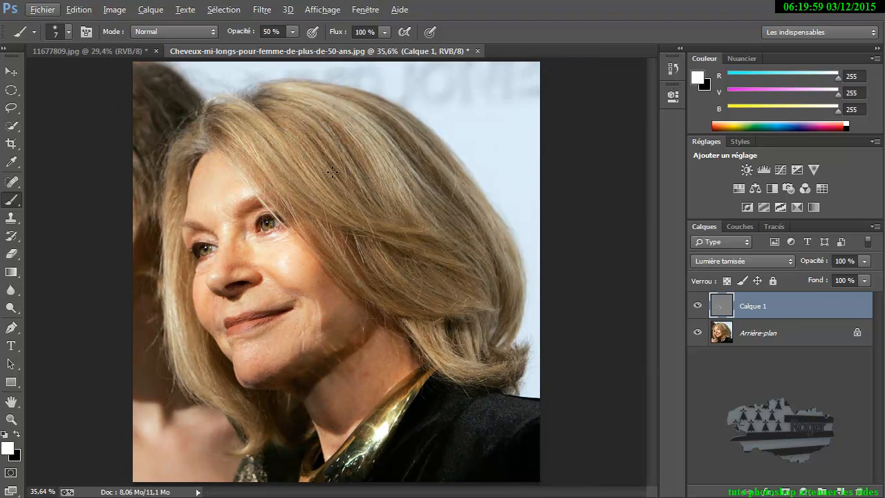
pyautogui.scroll(4, 269, 352)
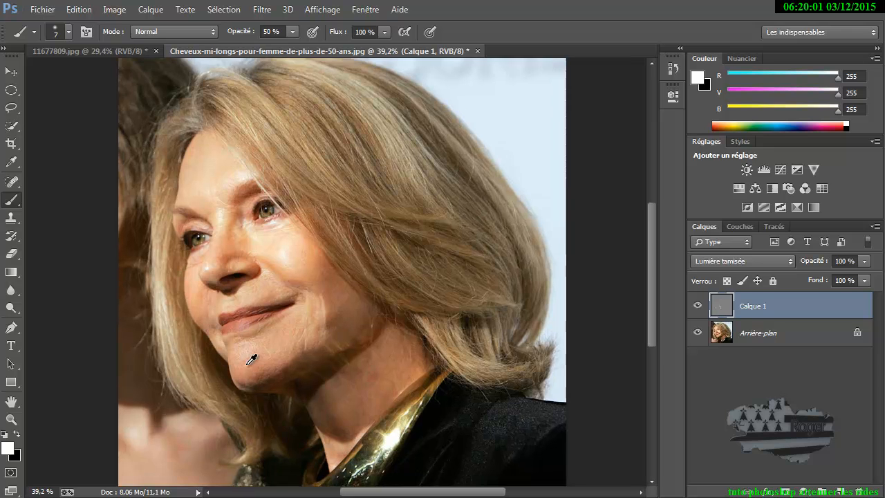
pyautogui.scroll(2, 270, 330)
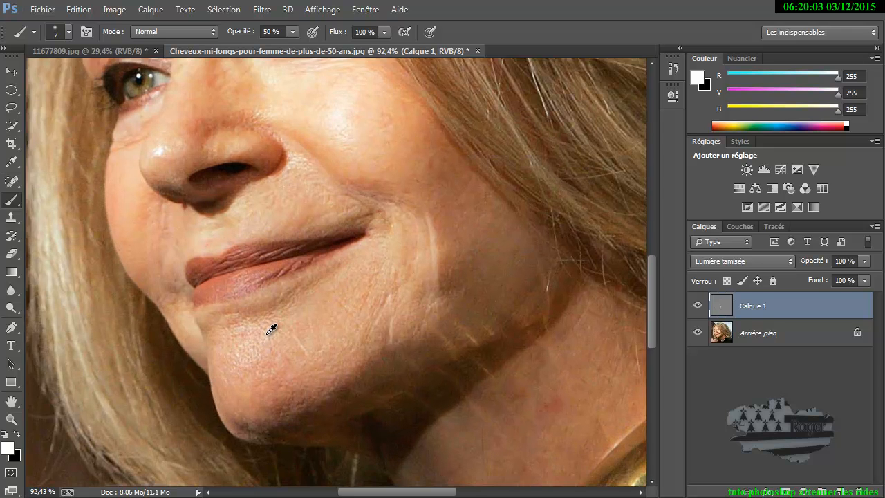
pyautogui.click(699, 334)
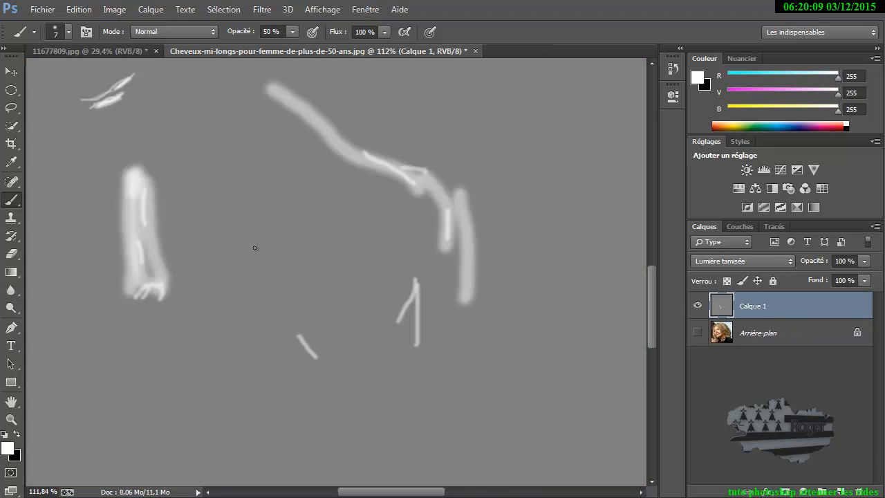
pyautogui.click(7, 448)
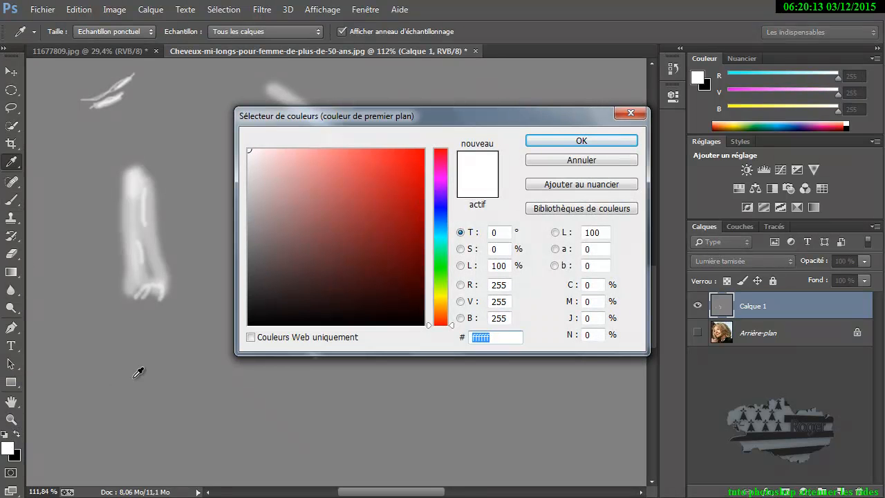
pyautogui.click(160, 336)
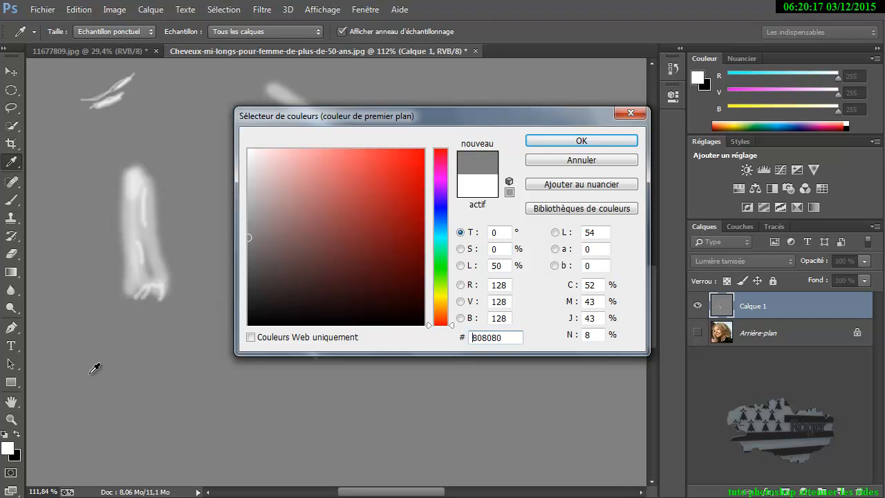
pyautogui.click(564, 164)
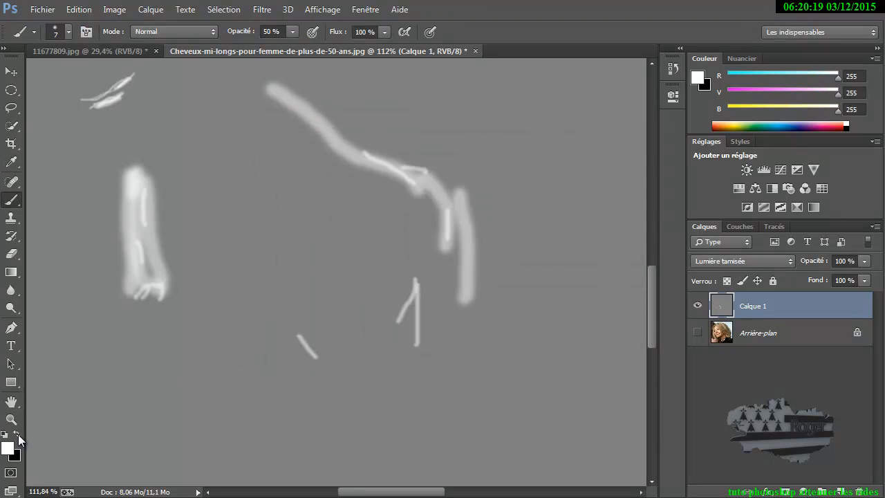
# Swap the foreground and background colours and set the foreground to neutral gray 808080 sampled from the unpainted area of Calque 1.
pyautogui.click(17, 434)
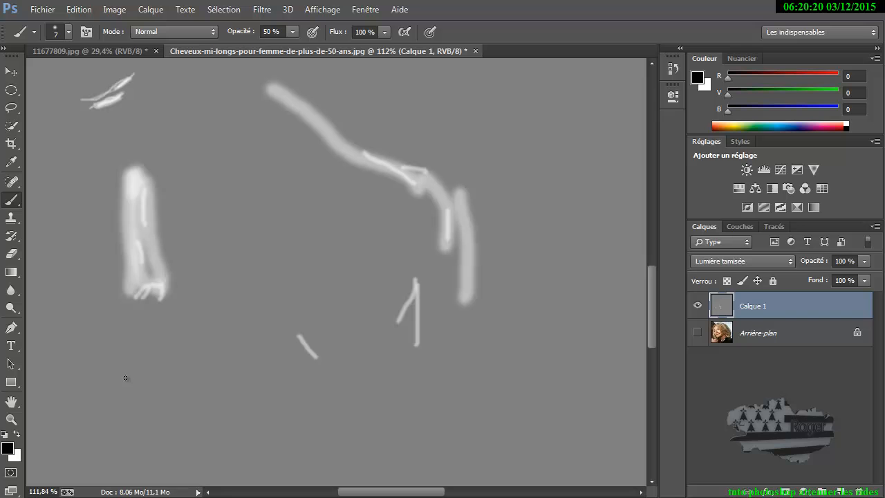
pyautogui.click(9, 448)
pyautogui.click(211, 308)
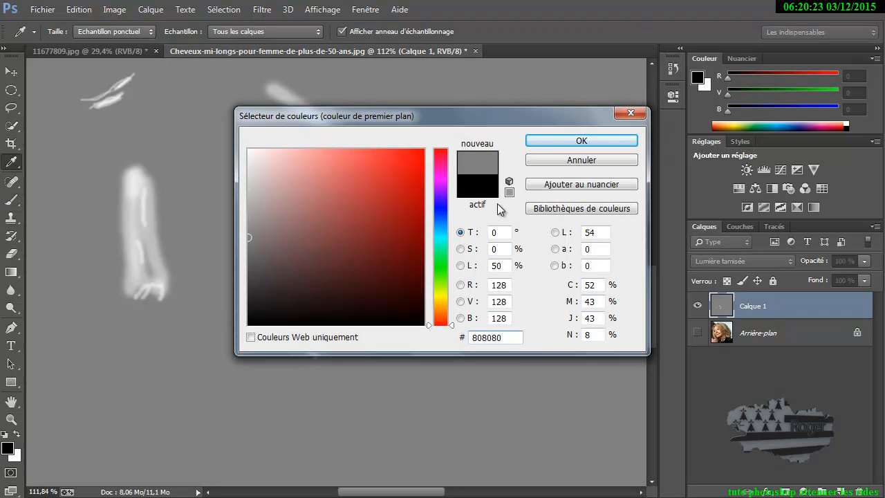
pyautogui.click(577, 143)
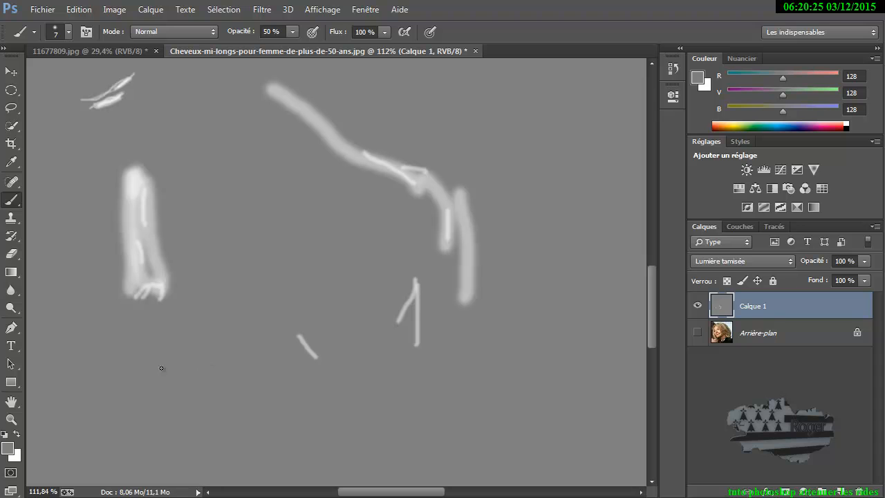
# Show Arrière-plan again and paint gray over the too-light strokes around the mouth with a 21 px brush at 18 % opacity.
pyautogui.click(697, 332)
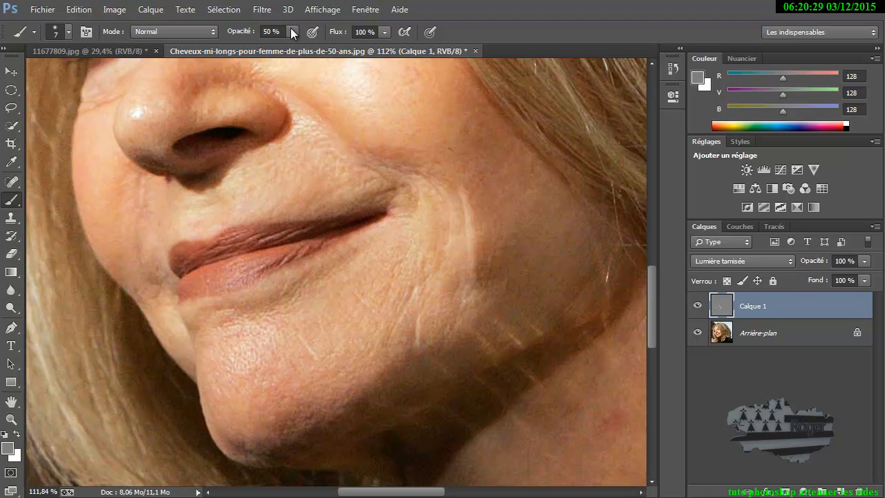
pyautogui.click(294, 32)
pyautogui.moveTo(369, 274); pyautogui.dragTo(377, 273)
pyautogui.keyDown('alt'); pyautogui.scroll(-6, 505, 277); pyautogui.keyUp('alt')
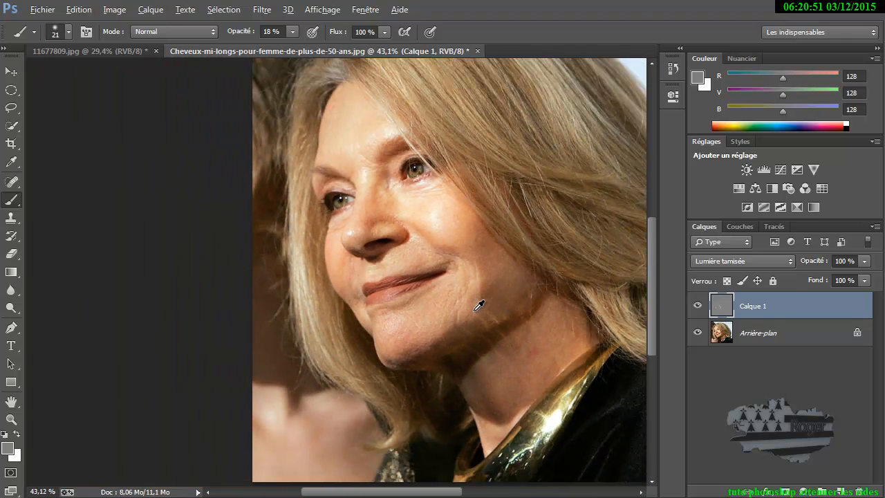
pyautogui.doubleClick(11, 402)
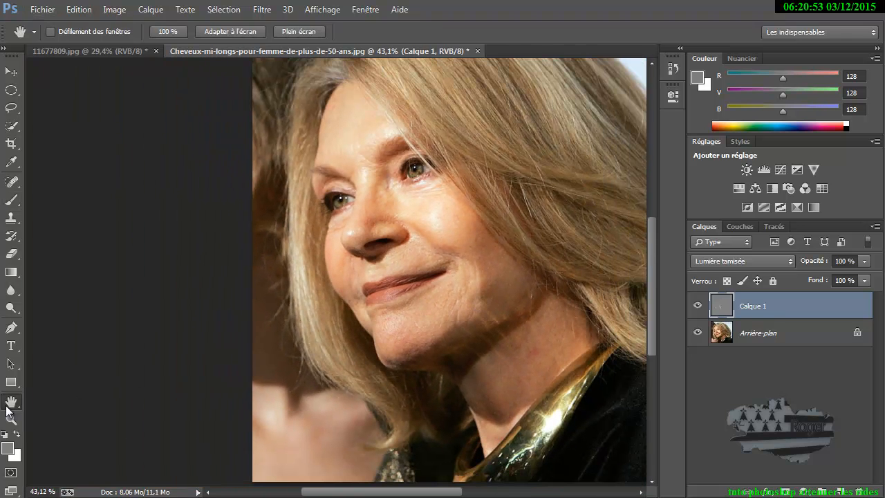
# Compare the whole portrait of the woman with Calque 1 repeatedly hidden and shown.
pyautogui.click(698, 306)
pyautogui.click(698, 307)
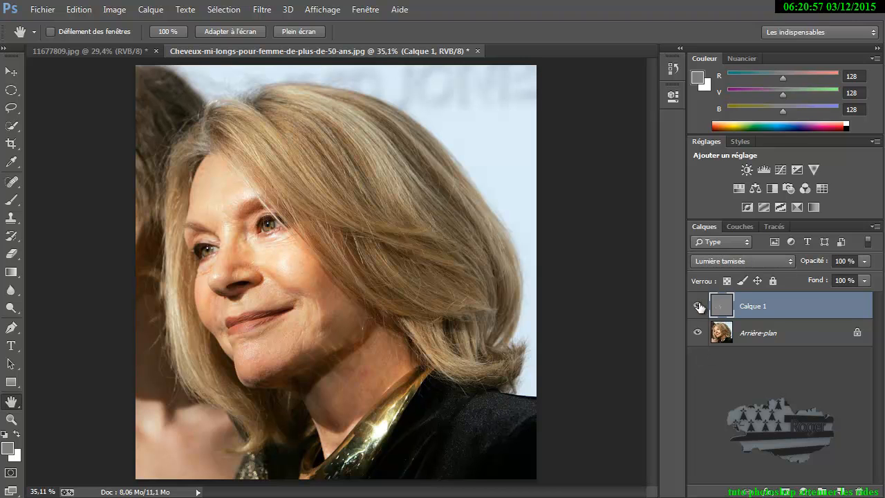
pyautogui.click(697, 306)
pyautogui.click(698, 305)
pyautogui.click(697, 306)
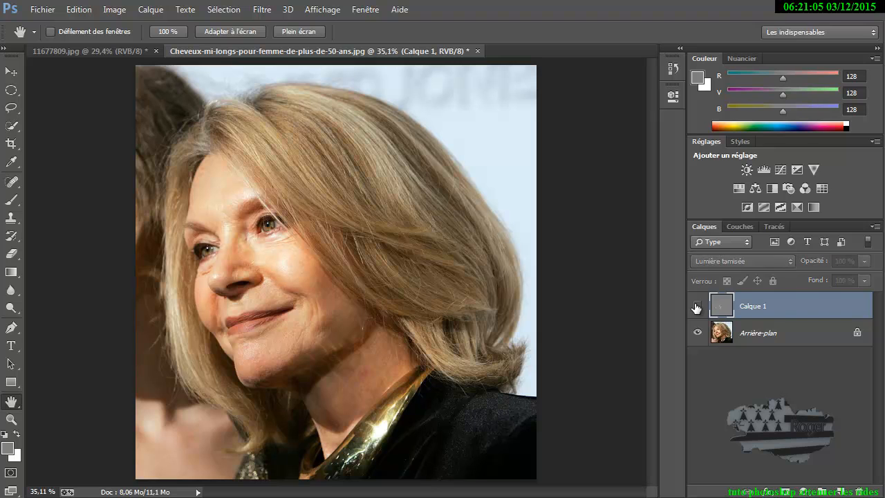
pyautogui.click(697, 307)
pyautogui.click(697, 307)
pyautogui.click(697, 307)
pyautogui.click(698, 307)
pyautogui.click(697, 307)
pyautogui.click(697, 307)
# Examine the eyes, cheek and mouth area close up and from further away, with Calque 1 hidden and shown.
pyautogui.scroll(3, 205, 271)
pyautogui.scroll(2, 206, 272)
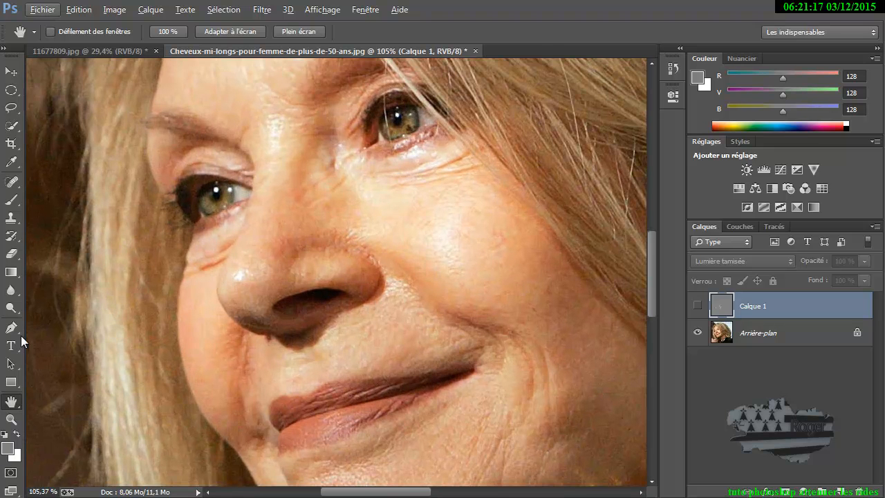
pyautogui.click(11, 200)
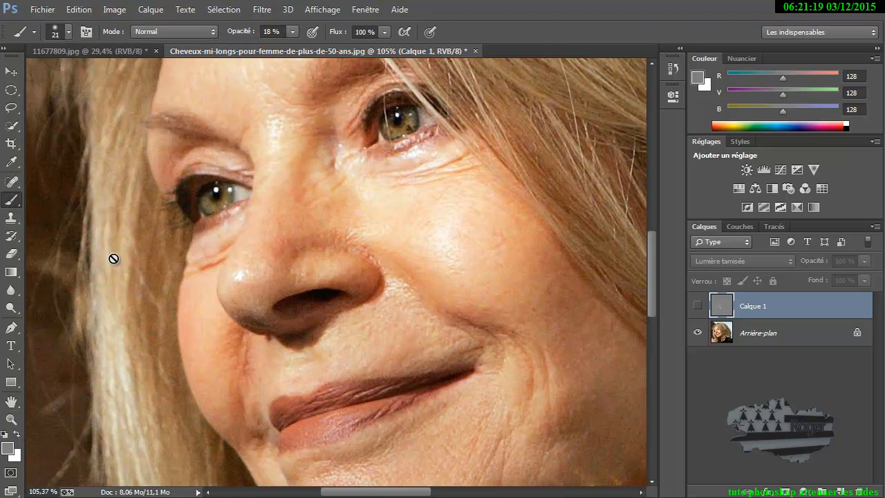
pyautogui.click(695, 304)
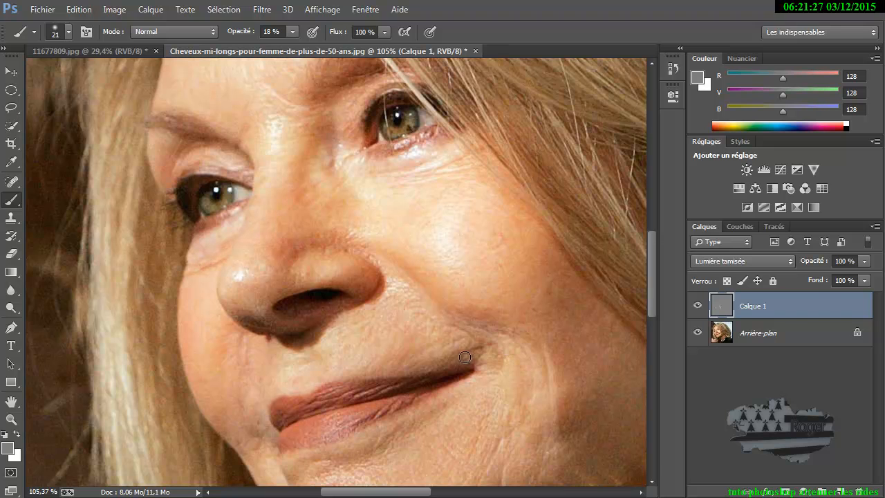
pyautogui.scroll(-5, 468, 358)
pyautogui.scroll(-3, 466, 359)
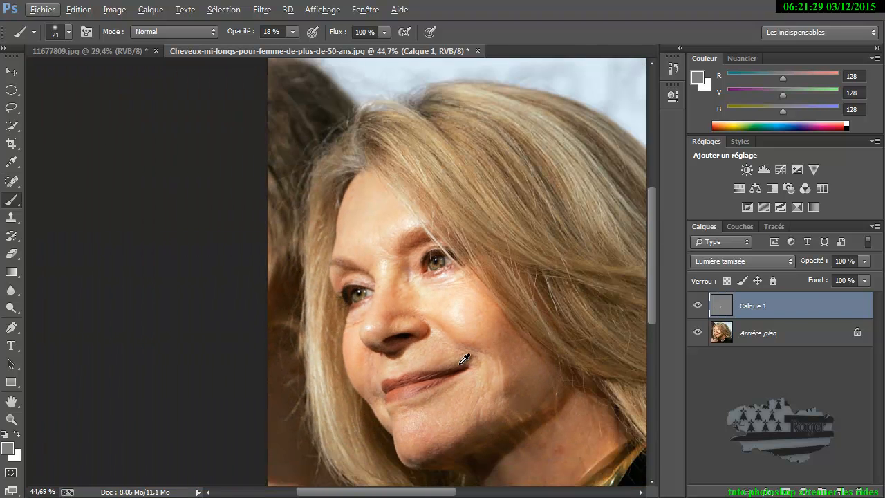
pyautogui.click(698, 306)
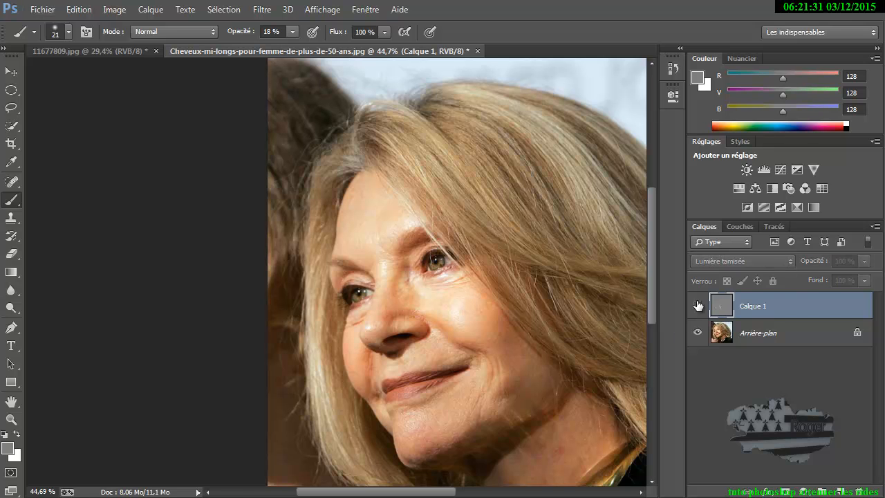
pyautogui.click(699, 305)
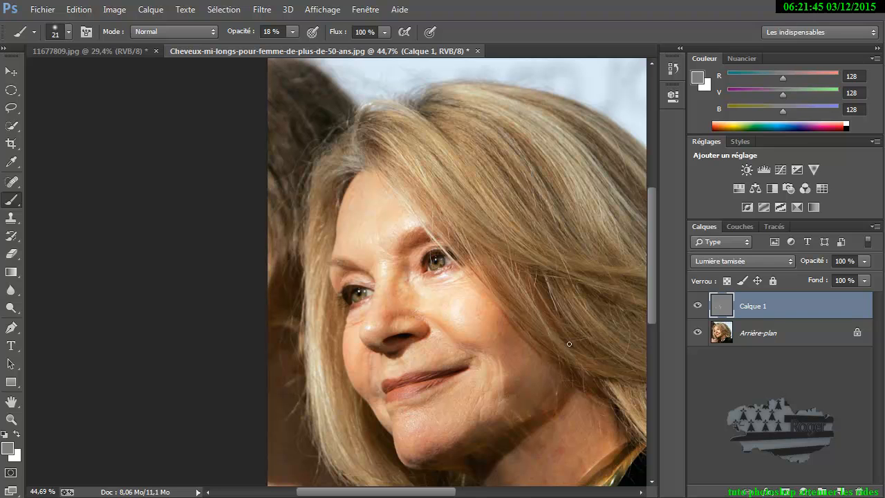
pyautogui.scroll(-1, 566, 340)
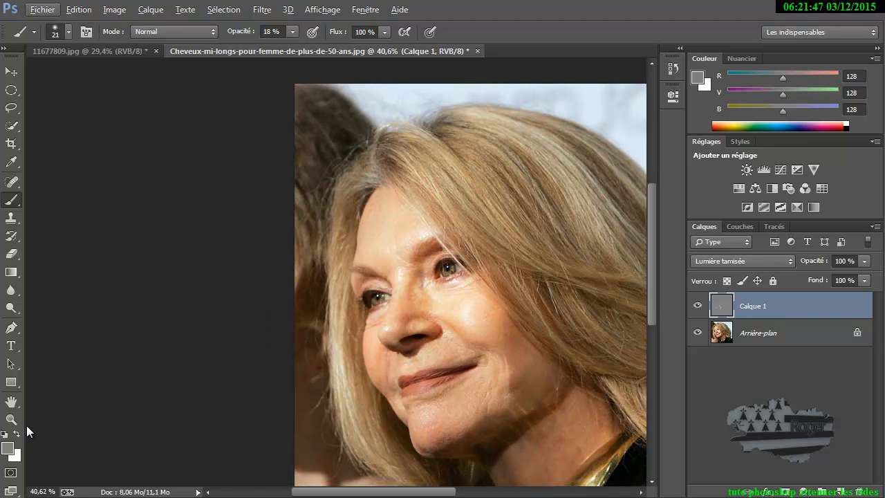
# Fit the woman's portrait in the window and check the retouching against the original by toggling Calque 1's visibility.
pyautogui.doubleClick(11, 402)
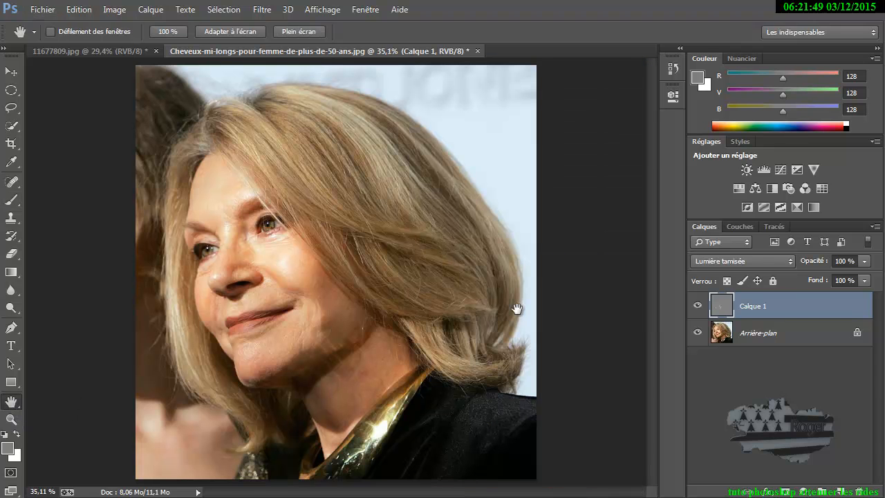
pyautogui.click(698, 305)
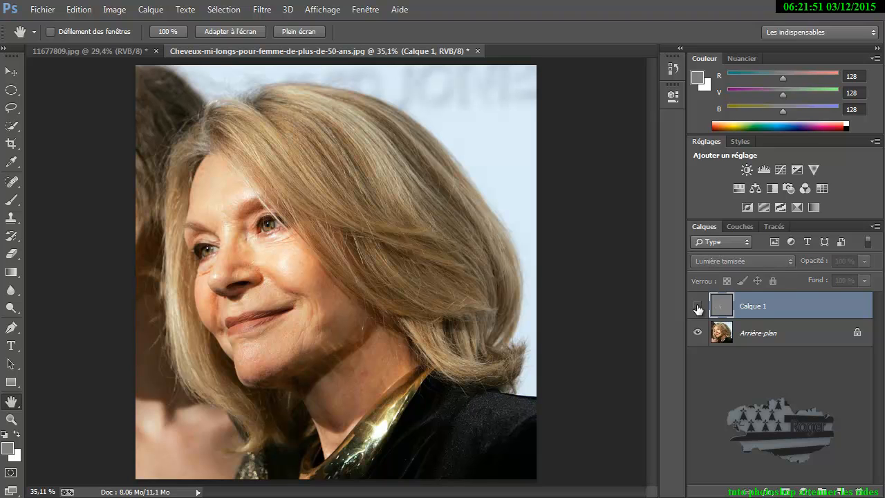
pyautogui.click(698, 307)
pyautogui.click(698, 307)
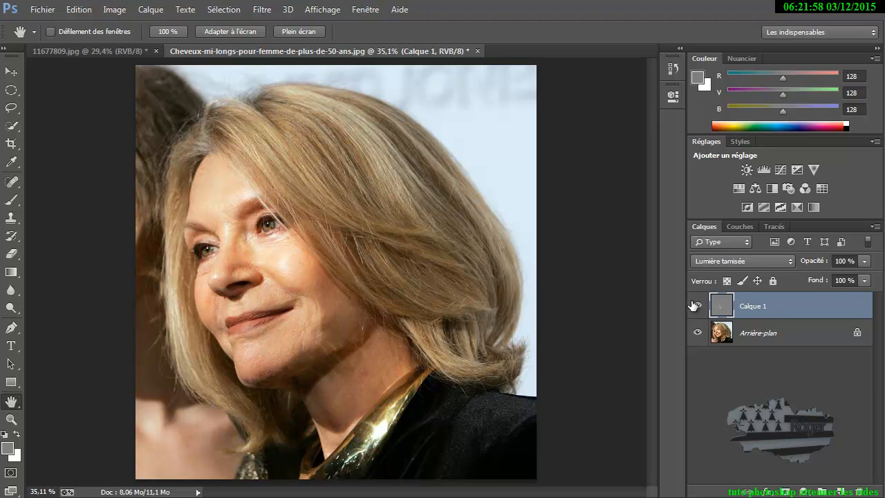
pyautogui.click(693, 306)
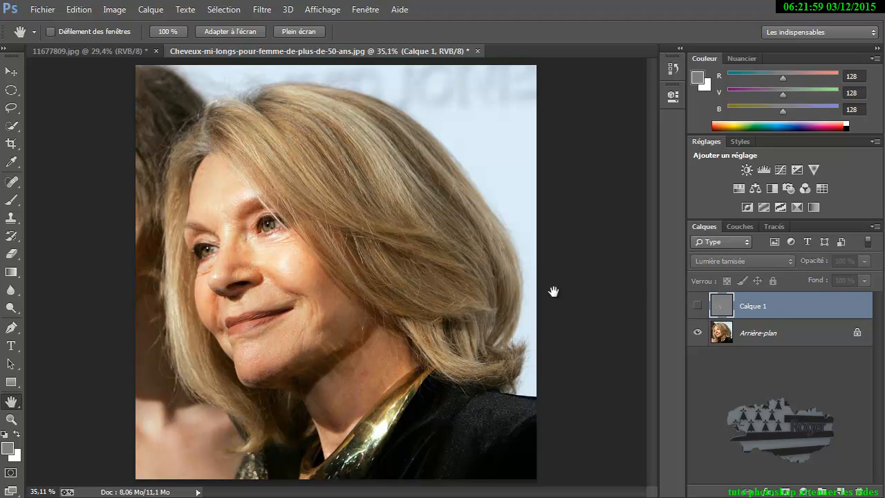
pyautogui.click(699, 307)
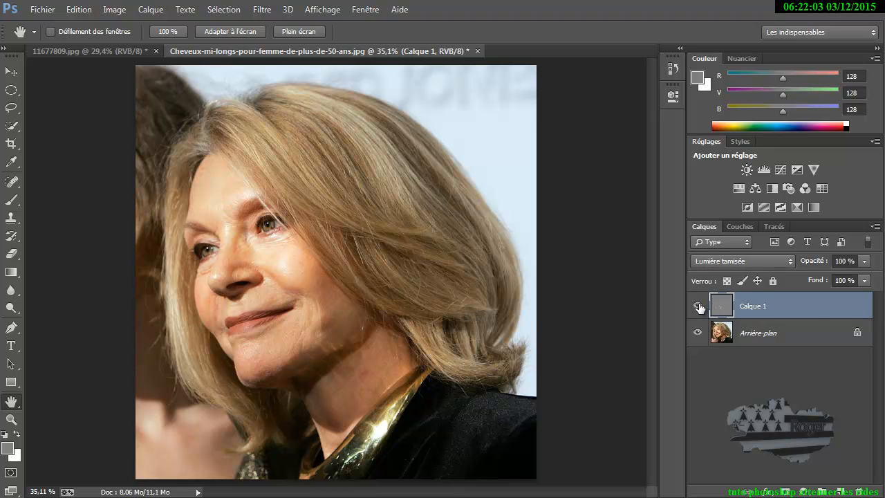
pyautogui.click(698, 306)
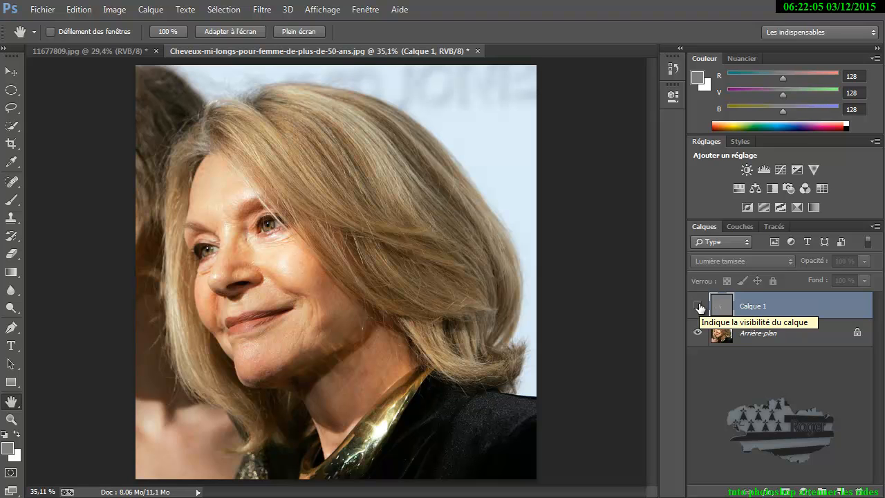
# Switch to 11677809.jpg and add a new layer in Lumière tamisée mode filled with the neutral 50 % gray.
pyautogui.click(98, 50)
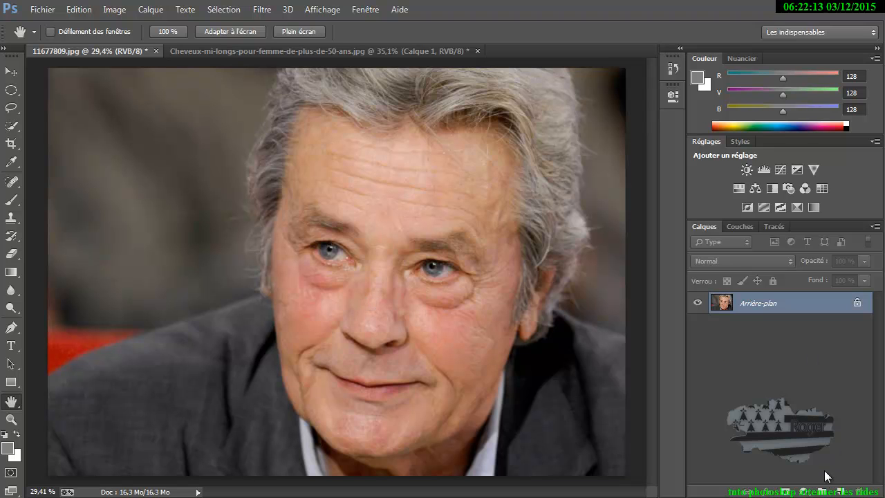
pyautogui.keyDown('alt'); pyautogui.click(838, 491); pyautogui.keyUp('alt')
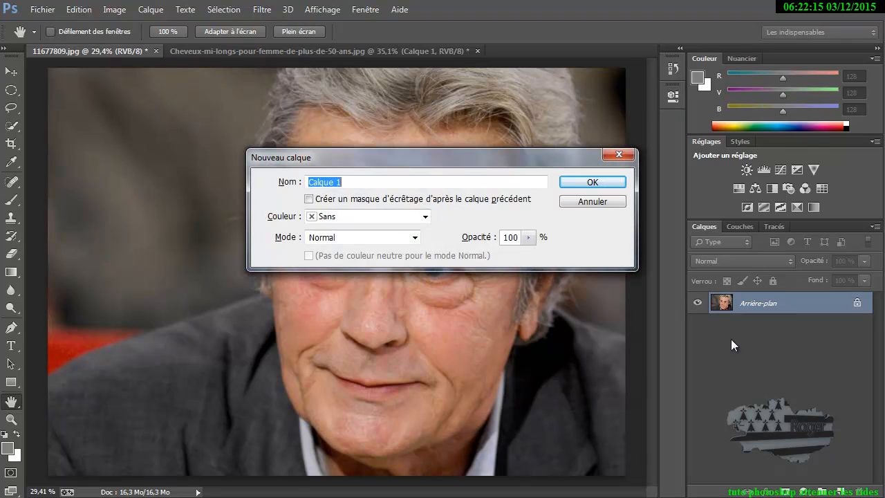
pyautogui.click(328, 238)
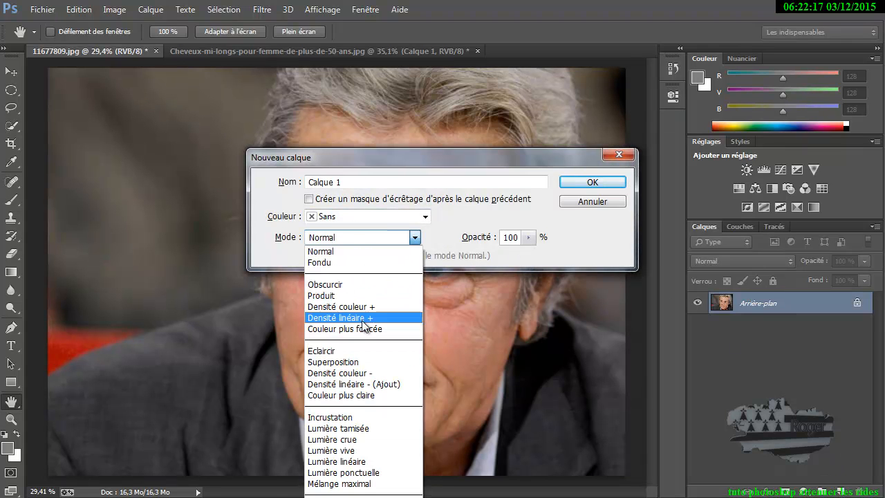
pyautogui.click(362, 433)
pyautogui.click(309, 256)
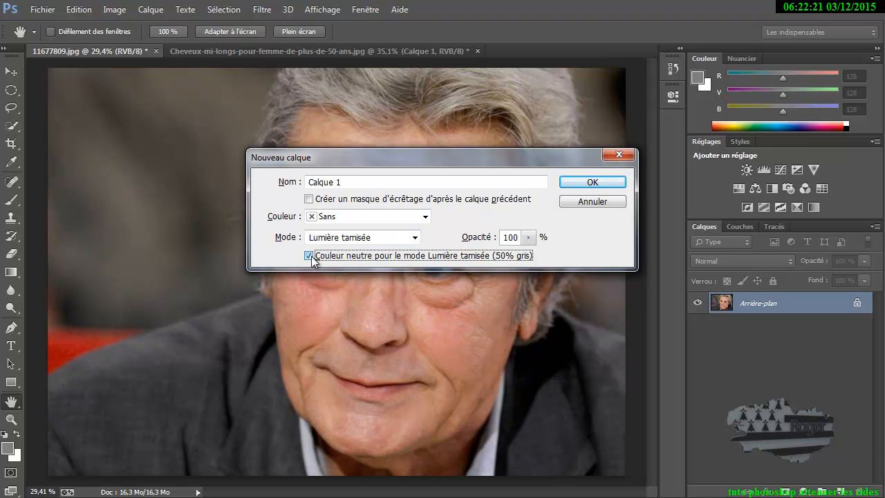
pyautogui.click(599, 183)
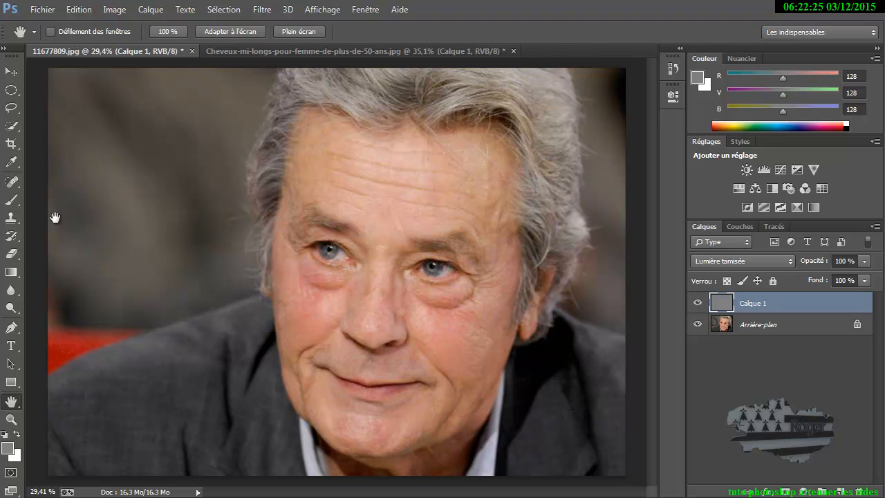
# Set the brush opacity to 38 % and try painting over the man's forehead wrinkles on Calque 1.
pyautogui.click(12, 200)
pyautogui.click(293, 32)
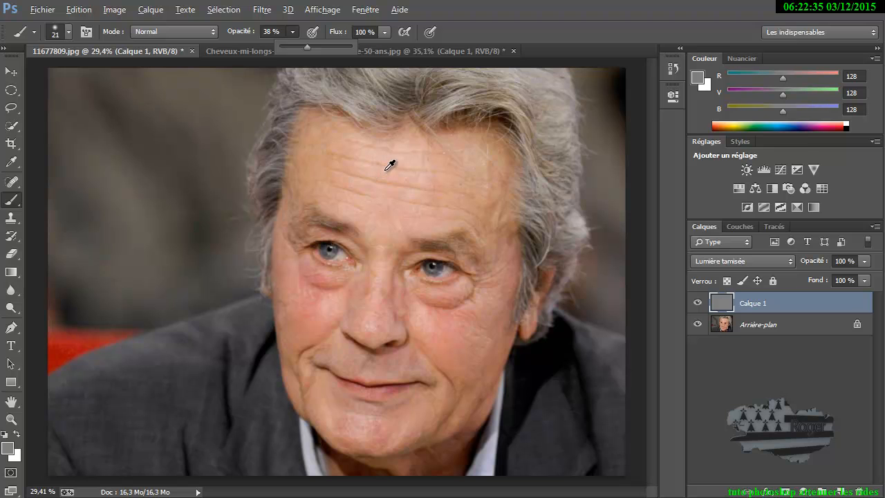
pyautogui.scroll(4, 397, 155)
pyautogui.scroll(3, 413, 153)
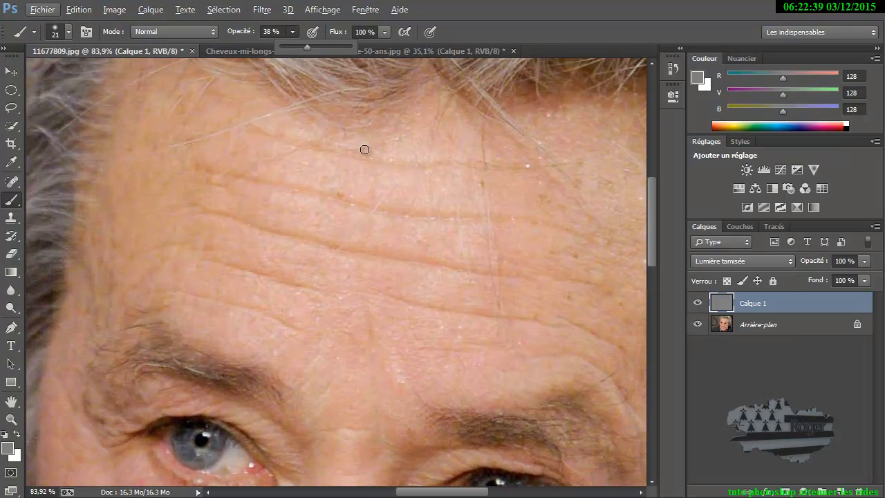
pyautogui.click(254, 129)
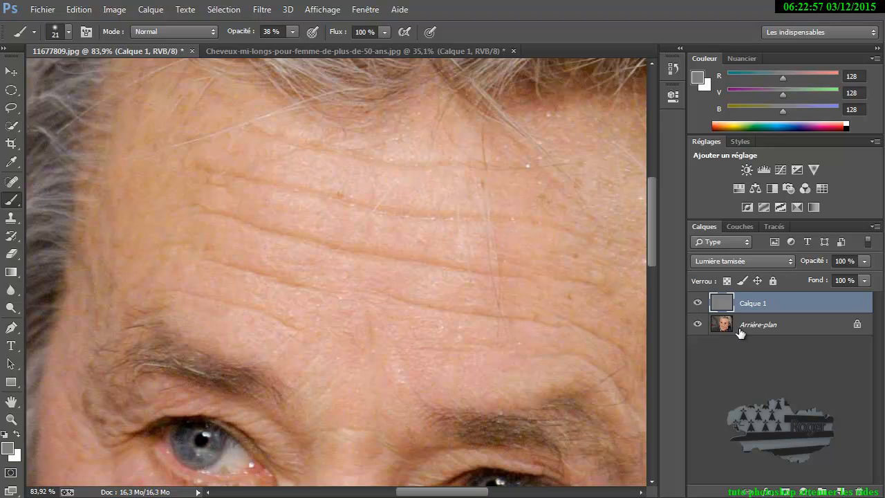
# Compare the man's forehead with Calque 1 hidden and shown.
pyautogui.click(698, 304)
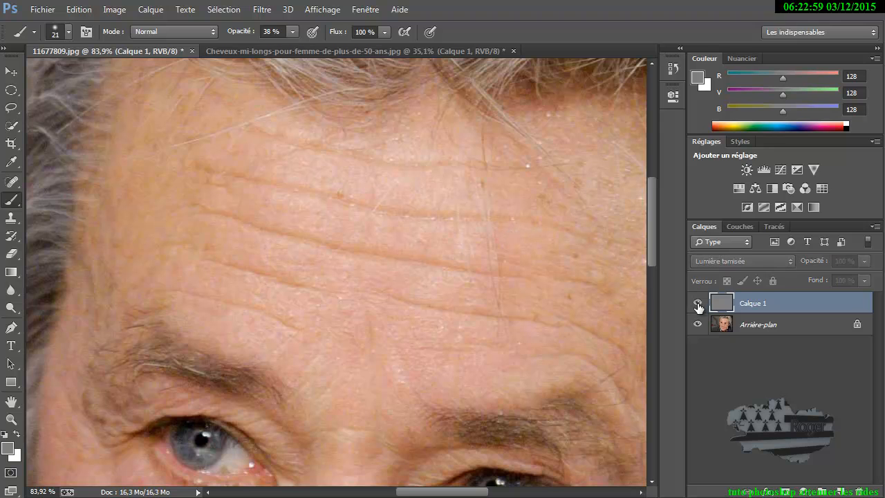
pyautogui.click(698, 305)
pyautogui.click(698, 305)
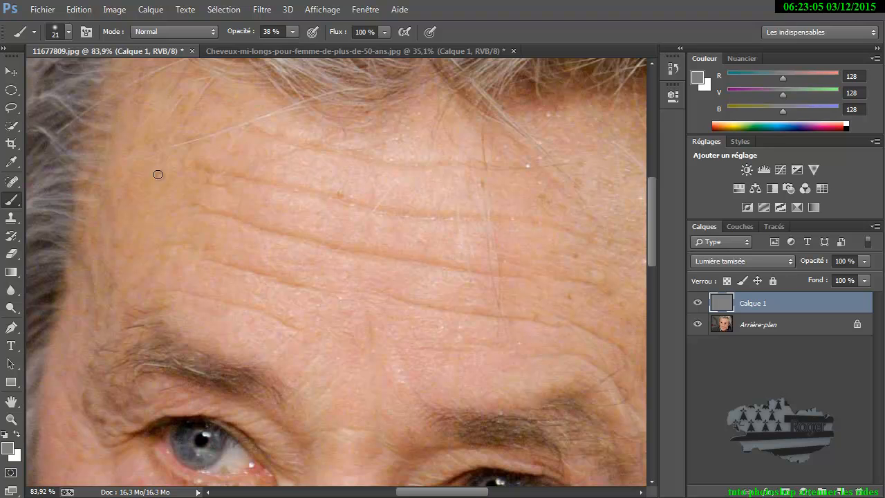
# Swap the colours to make white the foreground and paint over the forehead wrinkles at 38 % opacity, using 21 px and 12 px brushes.
pyautogui.click(16, 436)
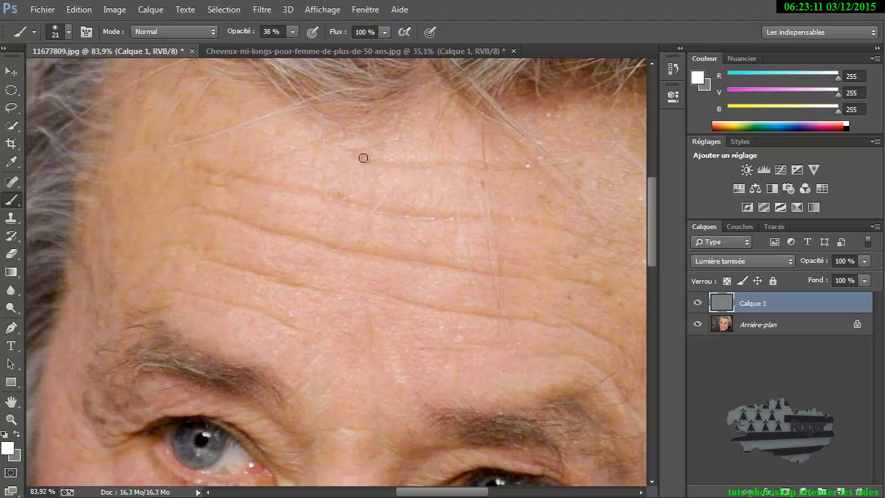
pyautogui.moveTo(467, 164); pyautogui.dragTo(519, 168)
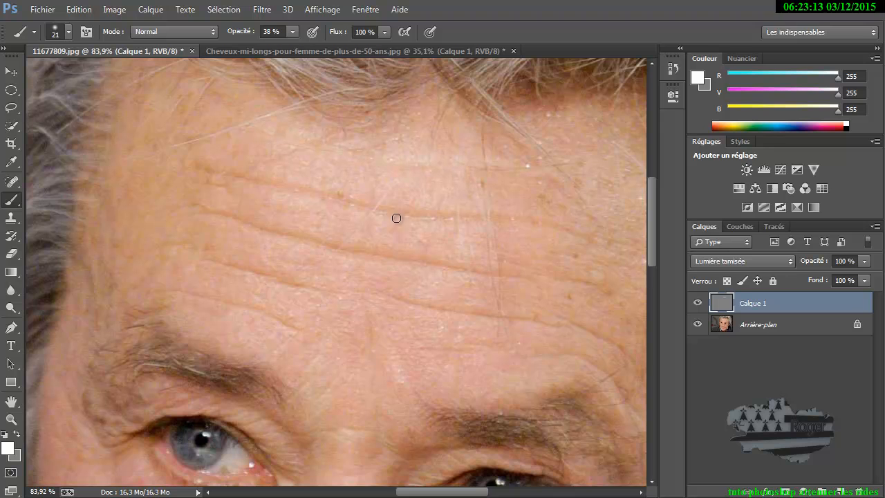
pyautogui.moveTo(213, 170); pyautogui.dragTo(249, 178)
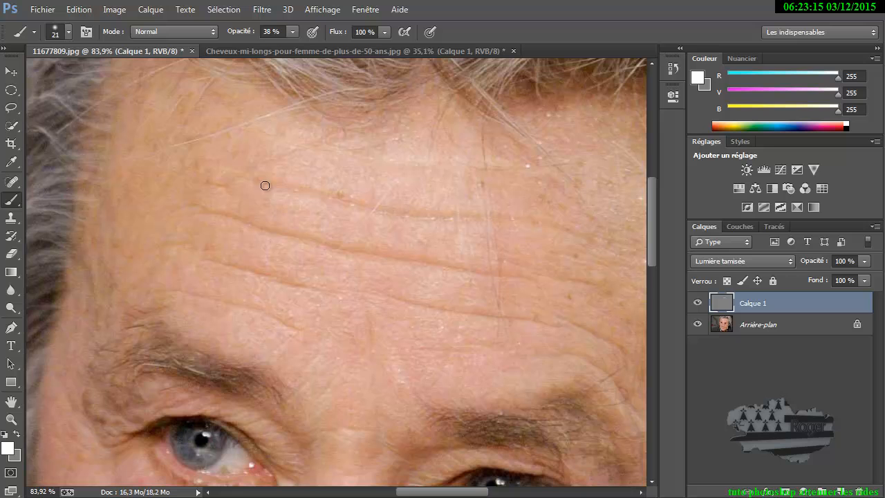
pyautogui.keyDown('shift'); pyautogui.click(572, 235); pyautogui.keyUp('shift')
pyautogui.moveTo(215, 217)
pyautogui.mouseDown()
pyautogui.moveTo(228, 212)
pyautogui.moveTo(350, 250)
pyautogui.moveTo(547, 279)
pyautogui.mouseUp()
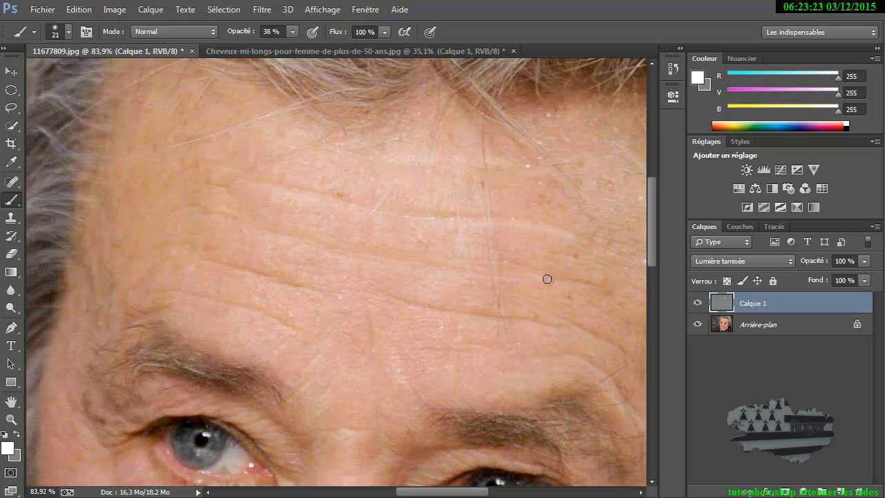
pyautogui.keyDown('alt'); pyautogui.rightClick(239, 276); pyautogui.keyUp('alt')
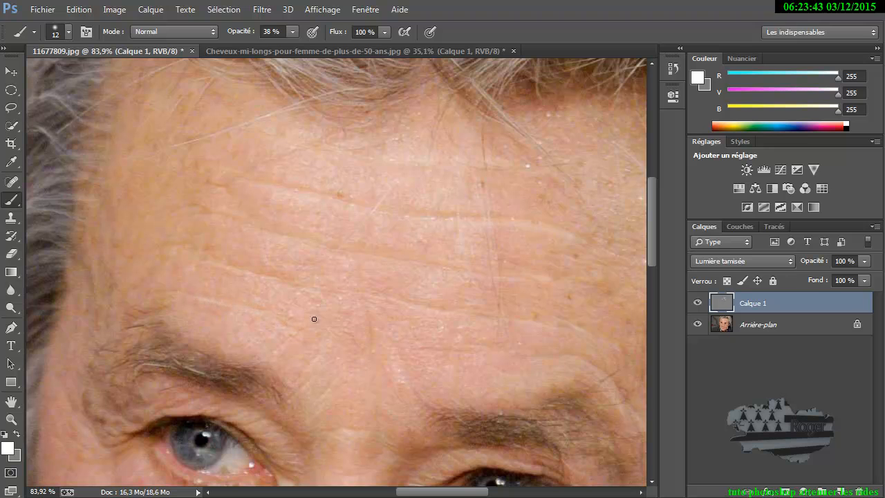
# Fit the man's portrait in the window and compare the forehead with Calque 1 repeatedly hidden and shown.
pyautogui.doubleClick(12, 402)
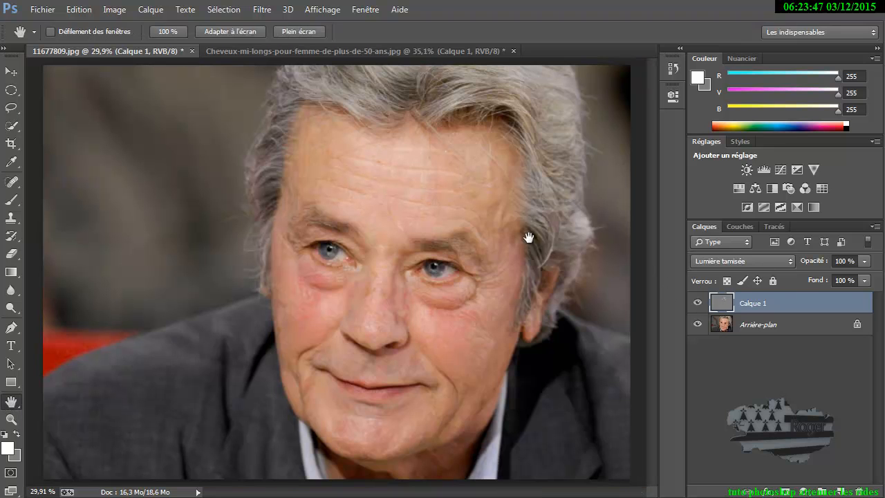
pyautogui.click(697, 304)
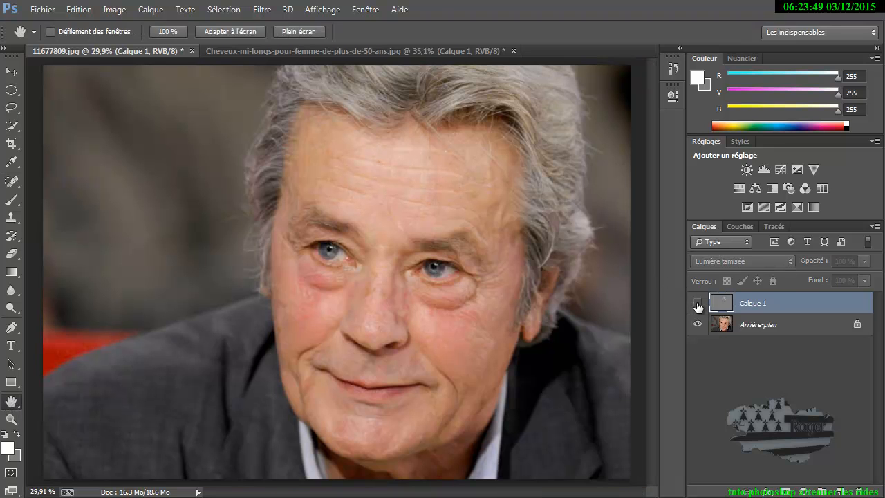
pyautogui.click(697, 304)
pyautogui.click(698, 304)
pyautogui.click(697, 304)
pyautogui.click(697, 304)
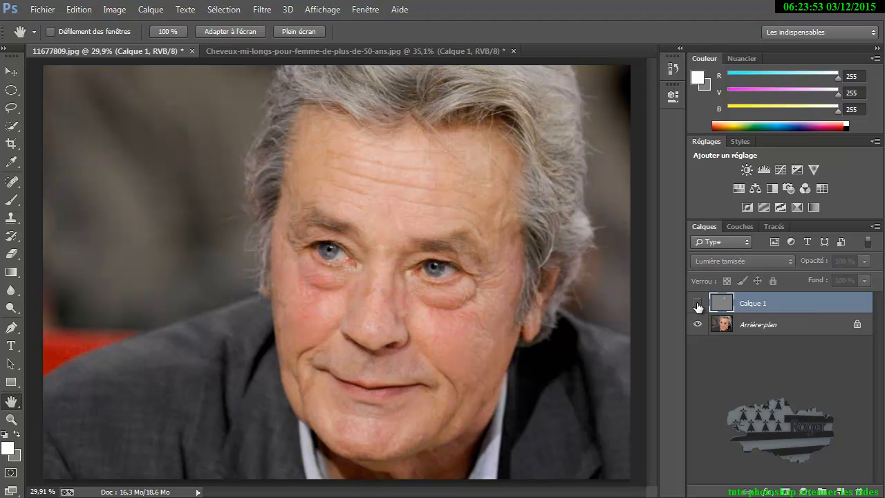
pyautogui.click(697, 304)
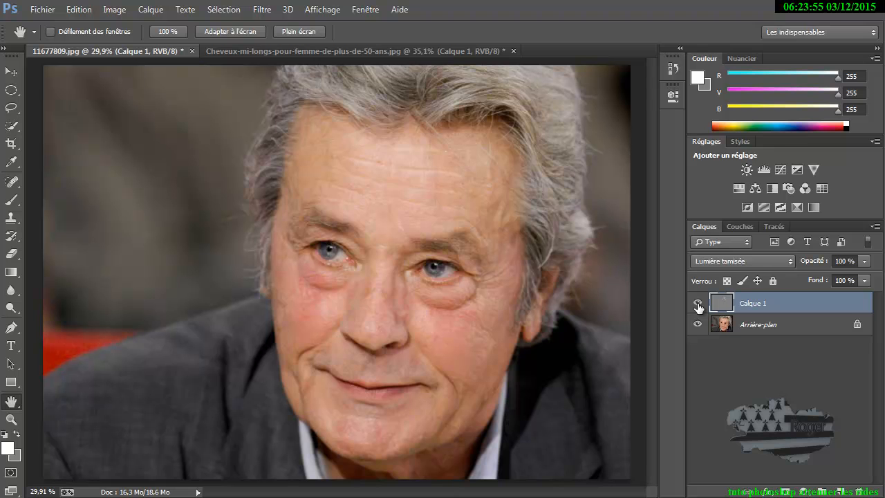
pyautogui.click(697, 304)
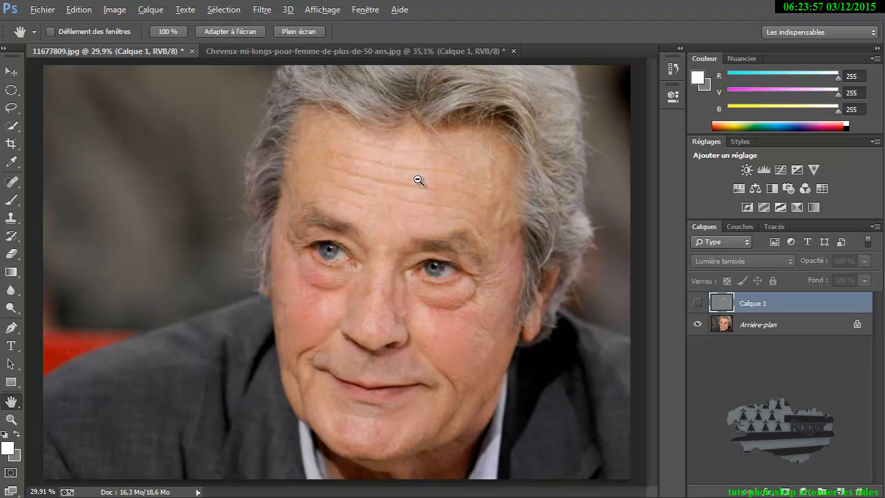
# Show Calque 1 again and paint white over the man's whole forehead with a 216 px brush at 17 % opacity.
pyautogui.scroll(3, 419, 174)
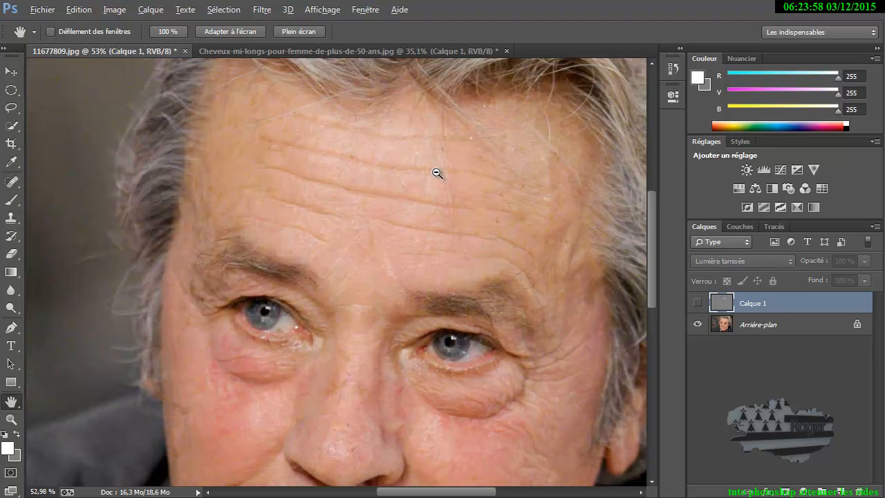
pyautogui.click(699, 304)
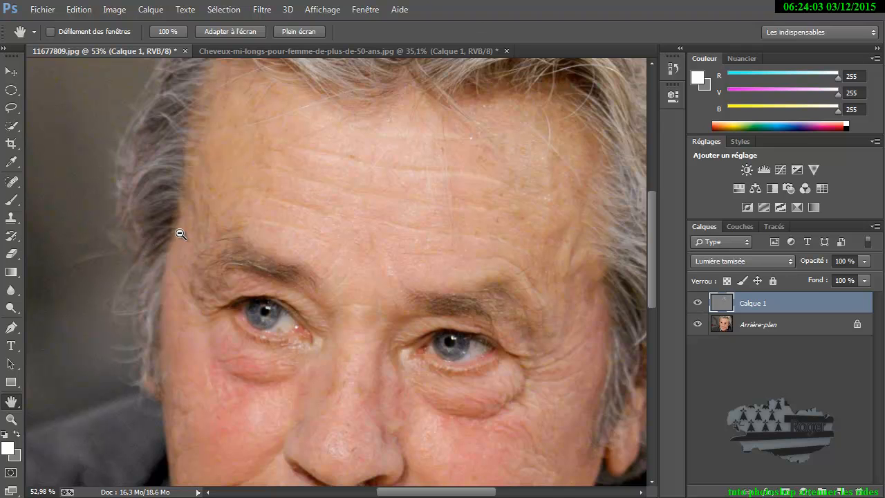
pyautogui.click(12, 200)
pyautogui.moveTo(157, 207); pyautogui.dragTo(200, 206)
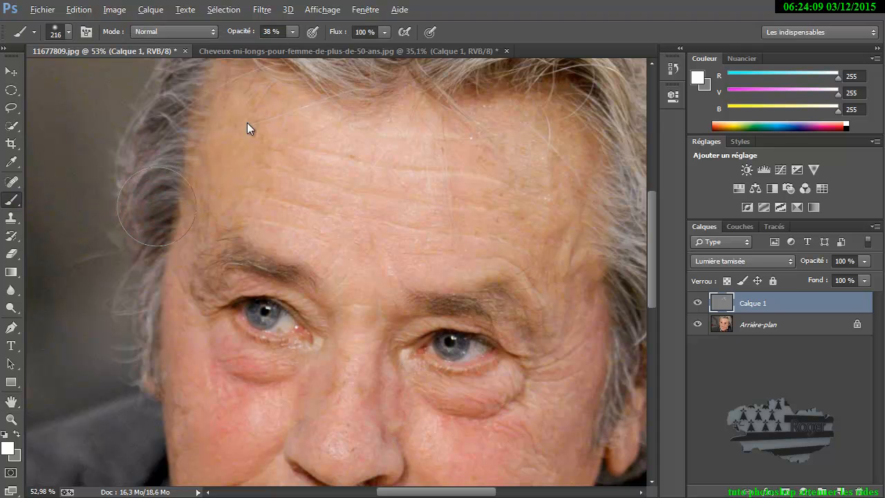
pyautogui.click(293, 32)
pyautogui.moveTo(282, 44); pyautogui.dragTo(277, 45)
pyautogui.click(256, 104)
pyautogui.moveTo(435, 215)
pyautogui.mouseDown()
pyautogui.moveTo(432, 240)
pyautogui.moveTo(302, 233)
pyautogui.moveTo(459, 197)
pyautogui.moveTo(524, 153)
pyautogui.moveTo(517, 145)
pyautogui.moveTo(488, 165)
pyautogui.moveTo(495, 214)
pyautogui.moveTo(508, 232)
pyautogui.moveTo(550, 140)
pyautogui.moveTo(560, 254)
pyautogui.moveTo(486, 195)
pyautogui.moveTo(243, 115)
pyautogui.moveTo(216, 202)
pyautogui.moveTo(254, 115)
pyautogui.moveTo(276, 106)
pyautogui.moveTo(465, 165)
pyautogui.moveTo(421, 177)
pyautogui.mouseUp()
# Compare the man's whole portrait with Calque 1 hidden and shown.
pyautogui.scroll(-3, 397, 177)
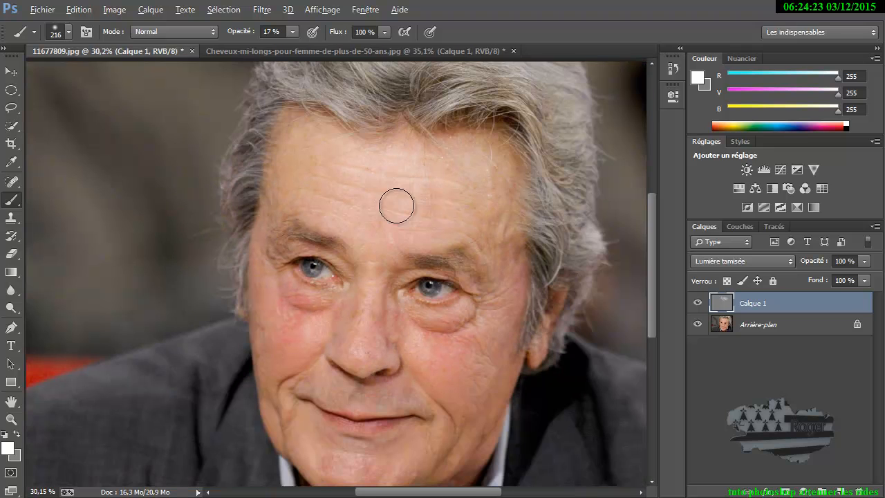
pyautogui.scroll(-3, 396, 205)
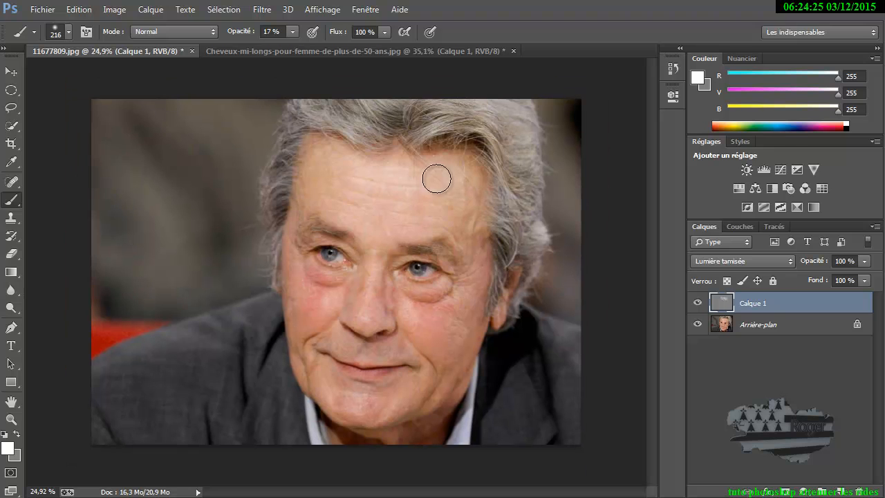
pyautogui.click(698, 303)
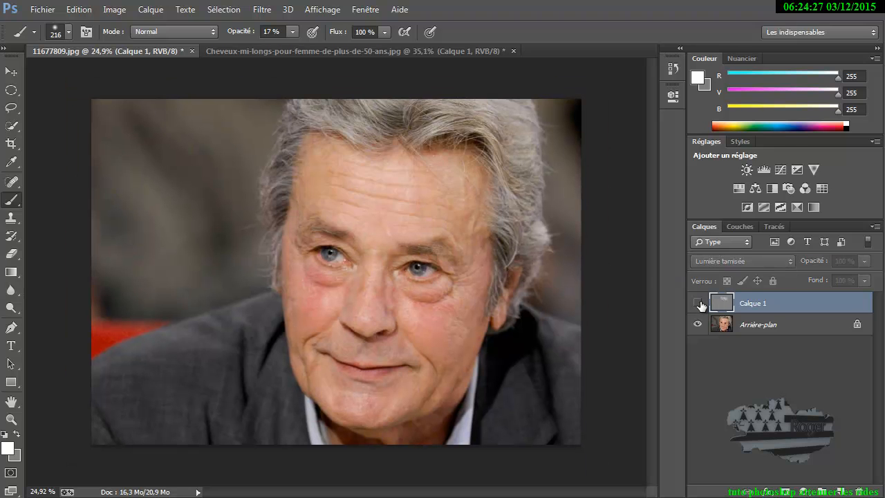
pyautogui.click(698, 304)
pyautogui.click(698, 302)
pyautogui.click(698, 303)
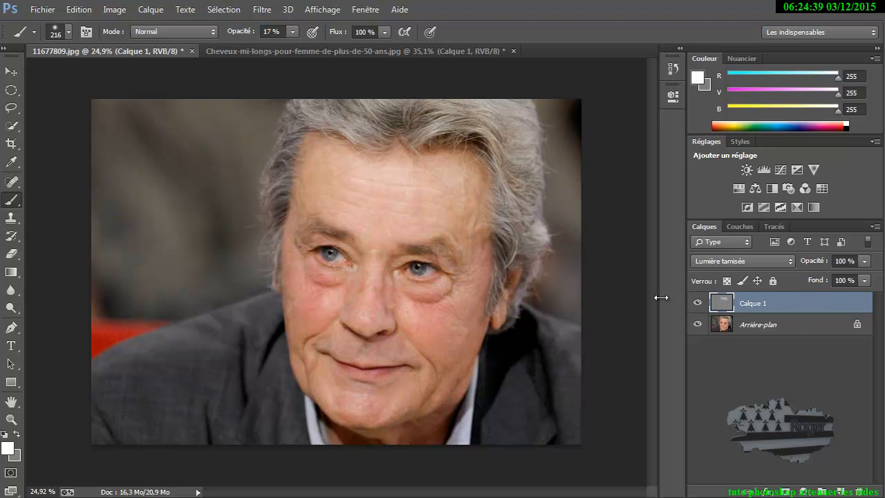
# Switch to the woman's portrait, show Calque 1 and add a new empty layer above it.
pyautogui.click(244, 49)
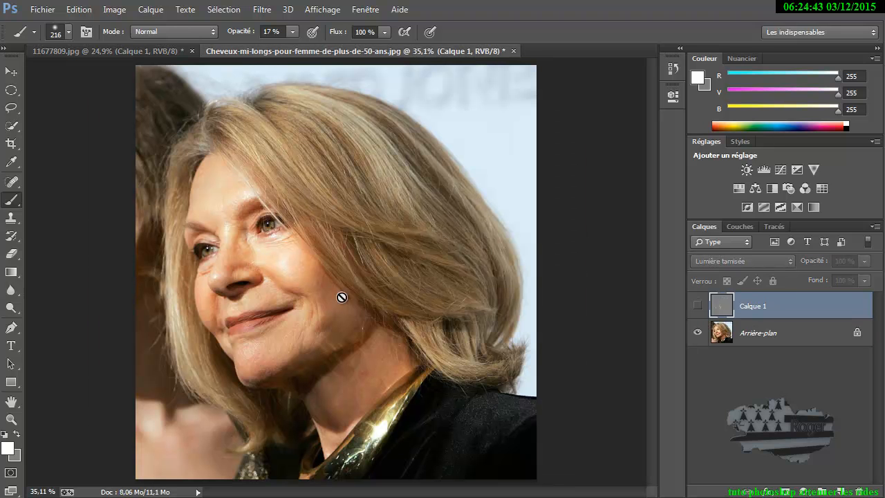
pyautogui.click(697, 307)
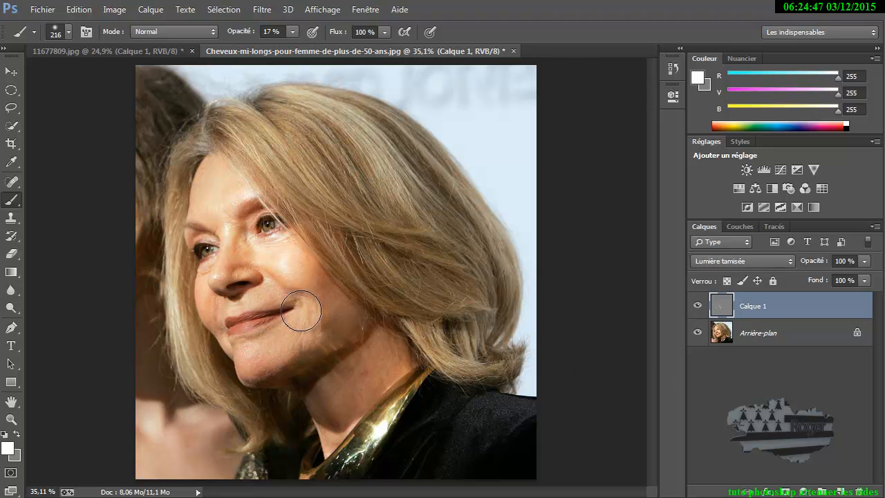
pyautogui.scroll(1, 300, 312)
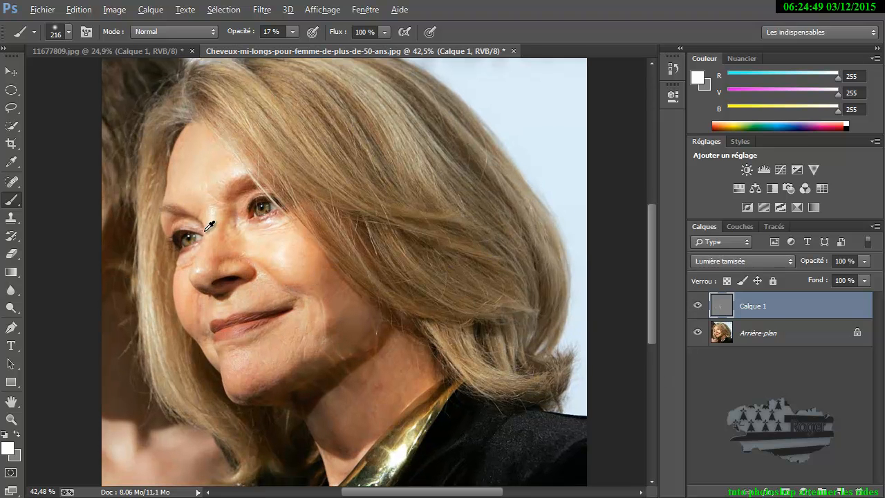
pyautogui.scroll(3, 248, 218)
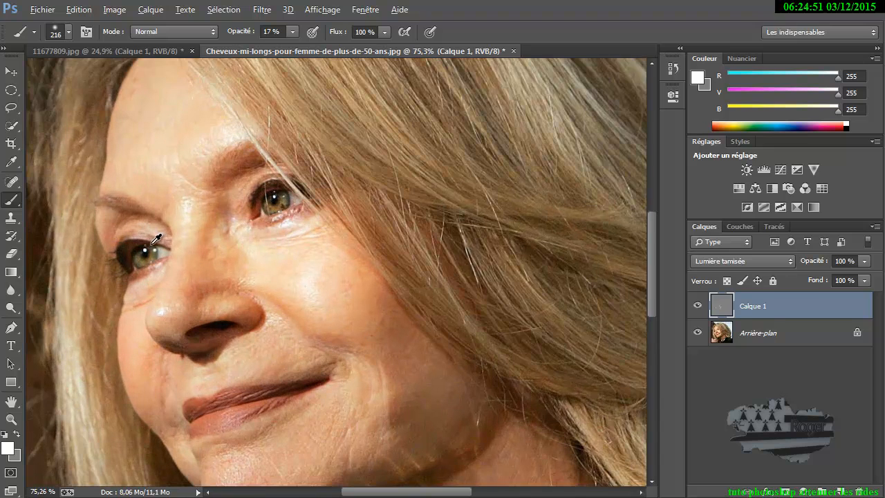
pyautogui.scroll(3, 153, 240)
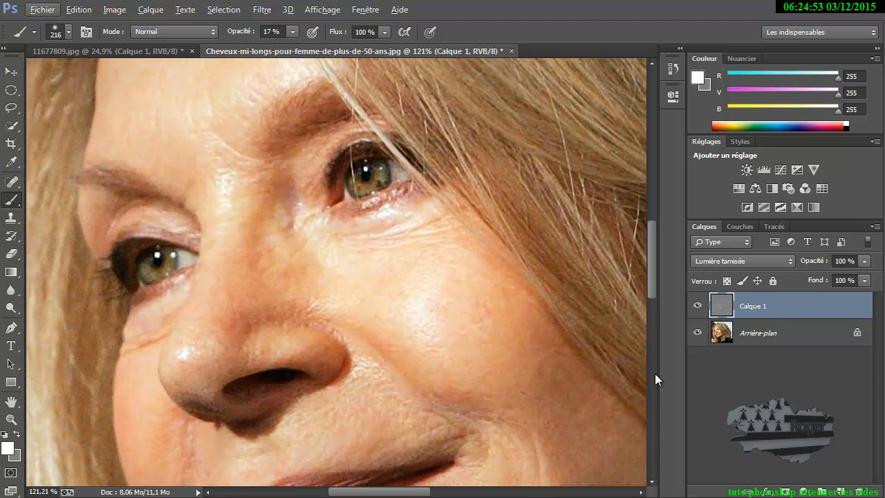
pyautogui.click(841, 492)
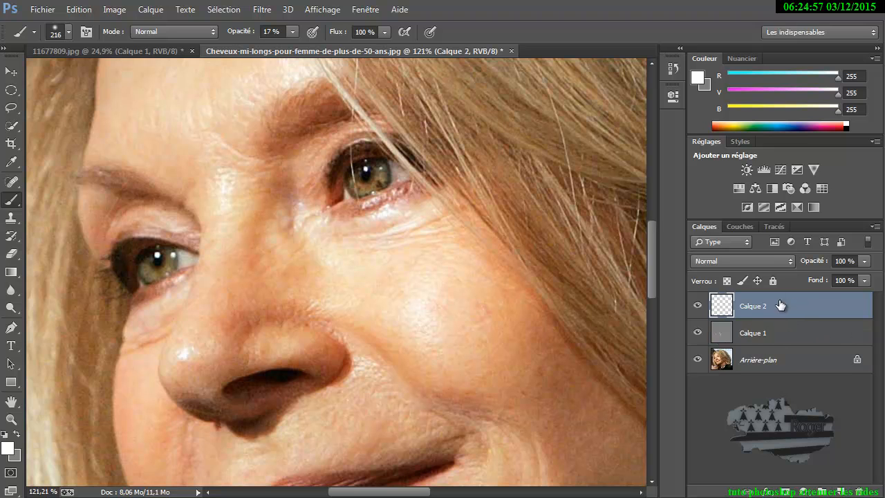
# Heal the wrinkles under both of the woman's eyes on the new layer with a 19 px Spot Healing Brush.
pyautogui.click(9, 183)
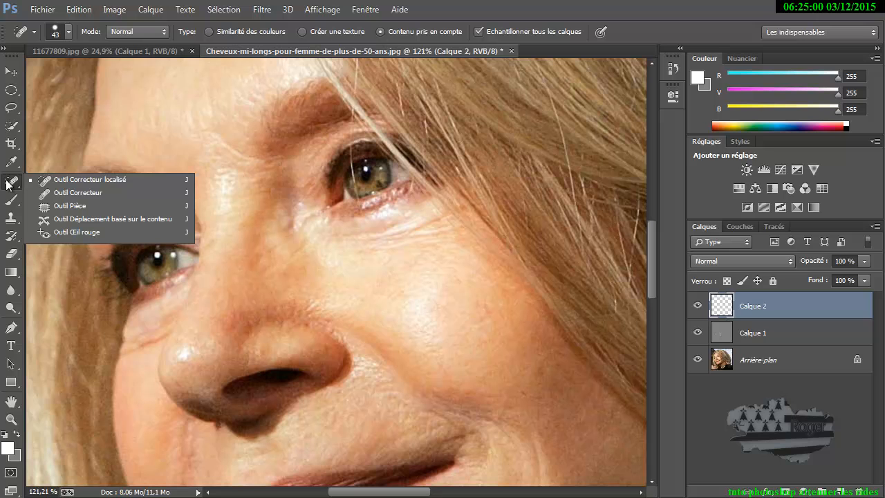
pyautogui.click(69, 181)
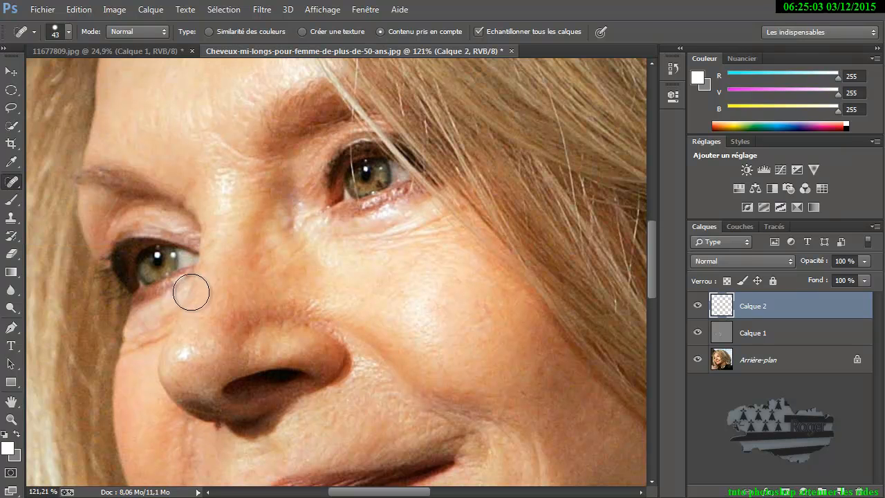
pyautogui.keyDown('alt'); pyautogui.moveTo(331, 254); pyautogui.dragTo(321, 260); pyautogui.keyUp('alt')
pyautogui.click(431, 220)
pyautogui.moveTo(431, 220); pyautogui.dragTo(368, 243)
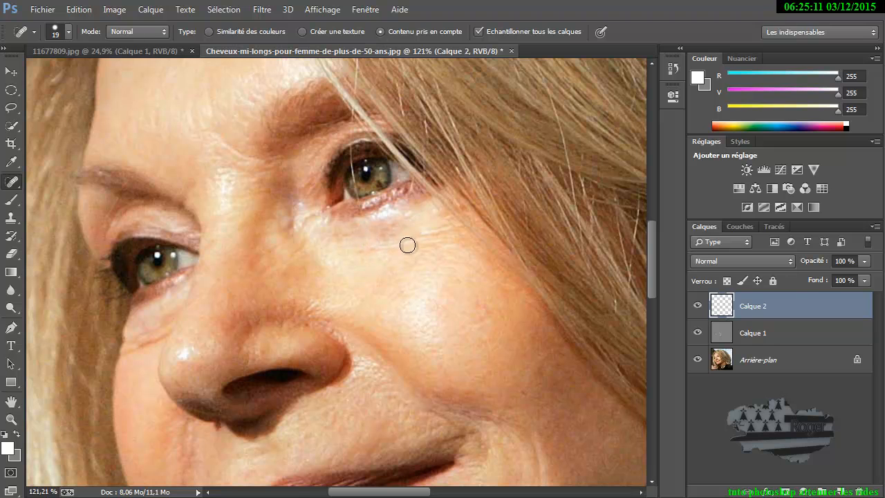
pyautogui.moveTo(441, 235); pyautogui.dragTo(375, 249)
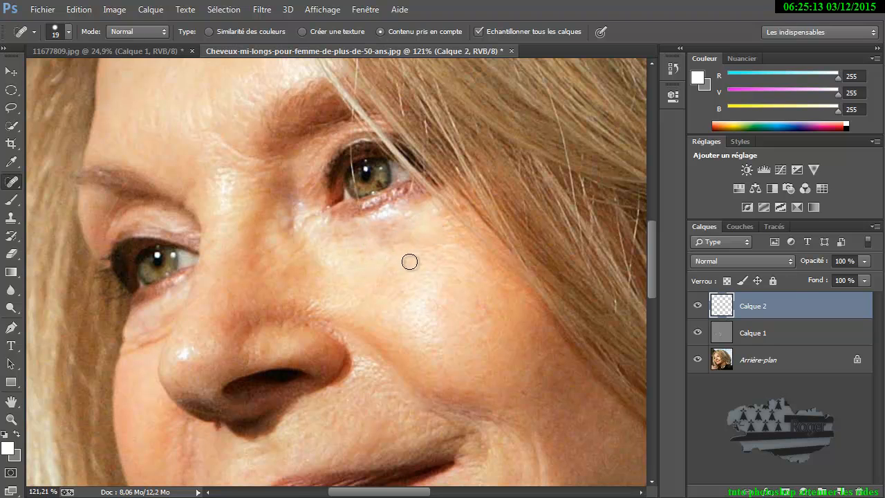
pyautogui.moveTo(161, 321)
pyautogui.mouseDown()
pyautogui.moveTo(129, 337)
pyautogui.moveTo(134, 348)
pyautogui.moveTo(161, 329)
pyautogui.mouseUp()
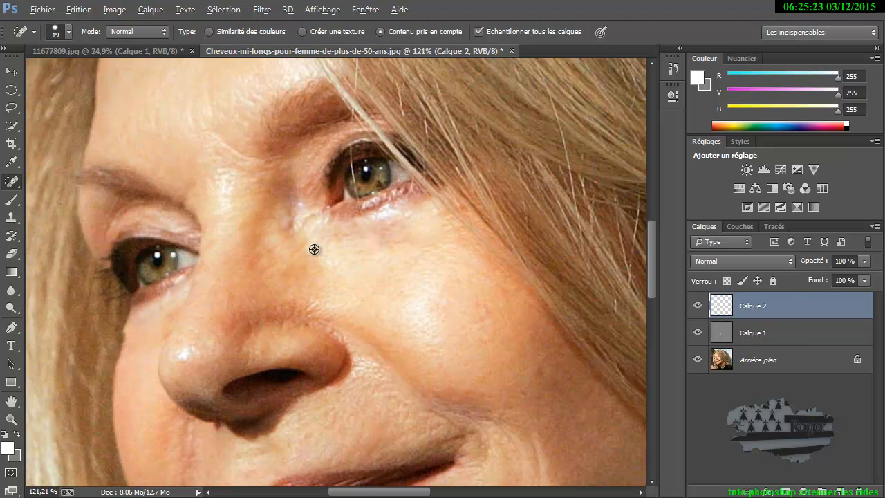
# Heal the fine lines beside the nose and between the eyebrows with a 7 px Spot Healing Brush.
pyautogui.moveTo(314, 250); pyautogui.dragTo(261, 274)
pyautogui.moveTo(312, 305)
pyautogui.mouseDown()
pyautogui.moveTo(309, 311)
pyautogui.moveTo(335, 297)
pyautogui.mouseUp()
pyautogui.moveTo(238, 155); pyautogui.dragTo(263, 165)
# Heal the smile line from the nose down to the jaw and the folds at the mouth corner with a 13 px brush.
pyautogui.scroll(-8, 293, 244)
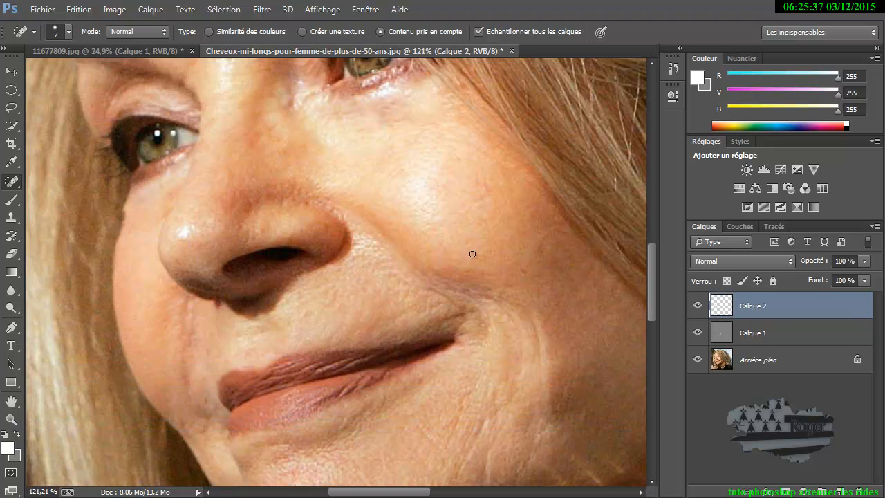
pyautogui.scroll(-2, 492, 238)
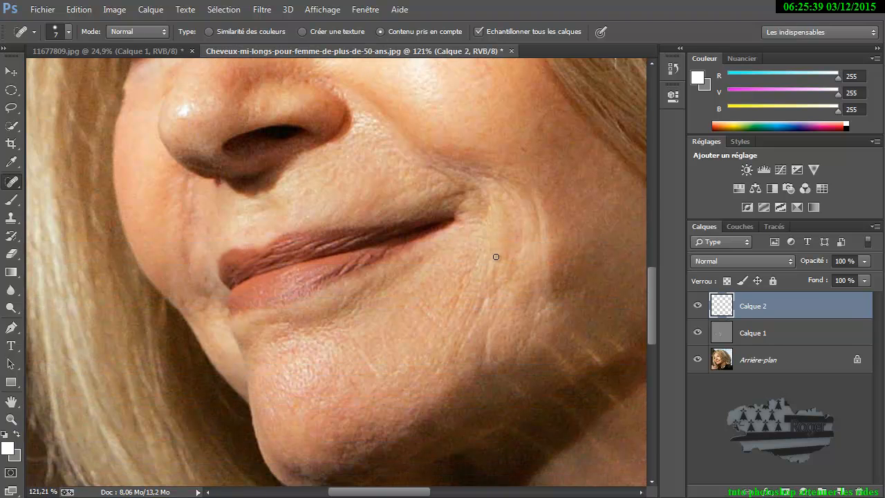
pyautogui.keyDown('alt'); pyautogui.rightClick(504, 263); pyautogui.keyUp('alt')
pyautogui.moveTo(502, 264); pyautogui.dragTo(507, 263)
pyautogui.moveTo(341, 81)
pyautogui.mouseDown()
pyautogui.moveTo(427, 154)
pyautogui.moveTo(539, 198)
pyautogui.moveTo(552, 321)
pyautogui.mouseUp()
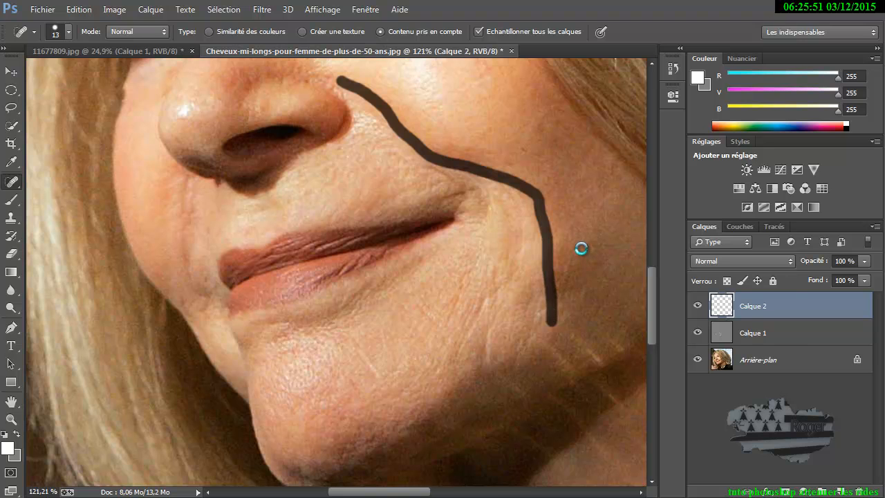
pyautogui.moveTo(508, 184); pyautogui.dragTo(523, 261)
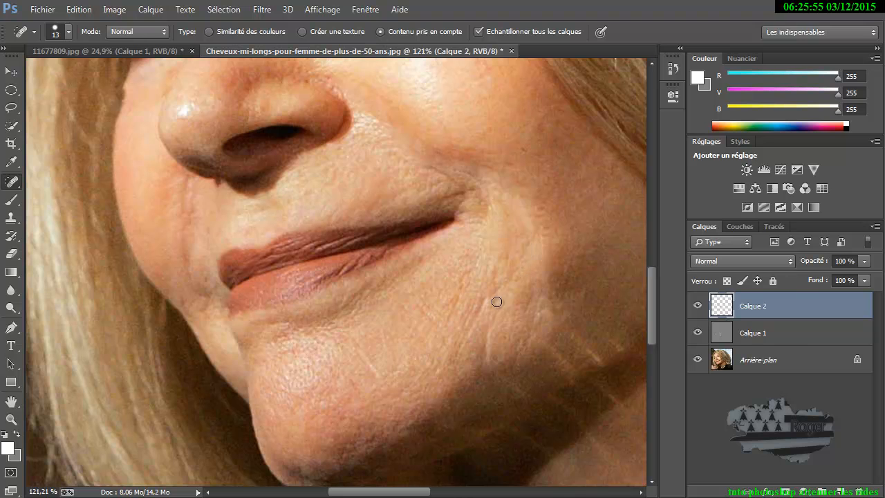
pyautogui.moveTo(459, 179)
pyautogui.mouseDown()
pyautogui.moveTo(488, 207)
pyautogui.moveTo(490, 229)
pyautogui.mouseUp()
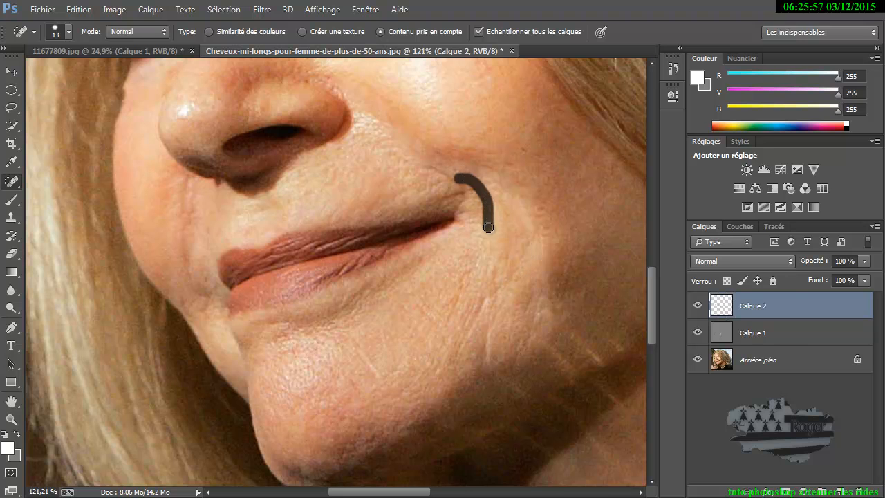
# Heal the vertical creases on the lower cheek and the short crease on the chin.
pyautogui.moveTo(486, 289); pyautogui.dragTo(474, 348)
pyautogui.moveTo(488, 316); pyautogui.dragTo(483, 369)
pyautogui.moveTo(538, 304); pyautogui.dragTo(531, 342)
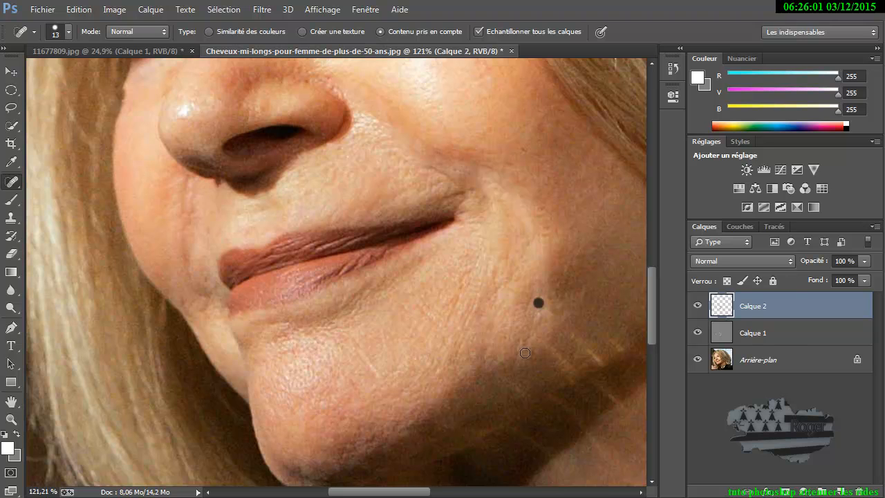
pyautogui.moveTo(358, 350); pyautogui.dragTo(377, 384)
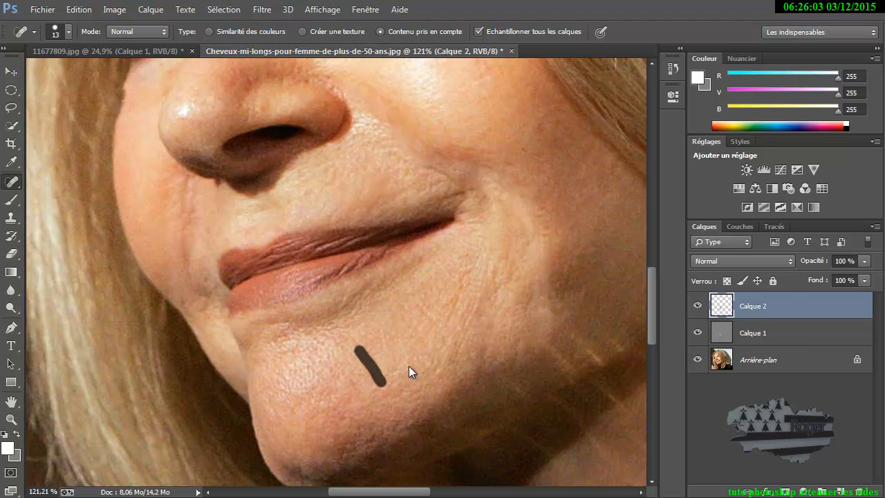
# Heal the smile line on the far cheek and touch up the skin at the edge of the nostril.
pyautogui.moveTo(183, 177); pyautogui.dragTo(182, 278)
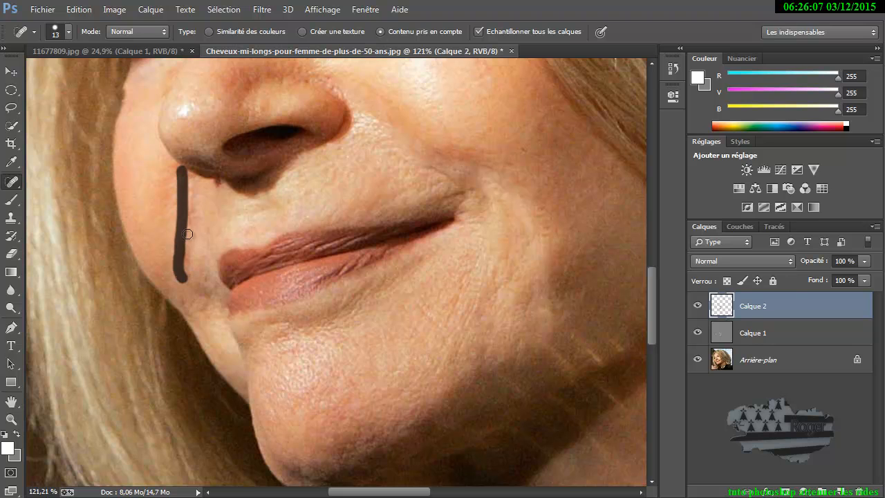
pyautogui.moveTo(171, 168); pyautogui.dragTo(181, 173)
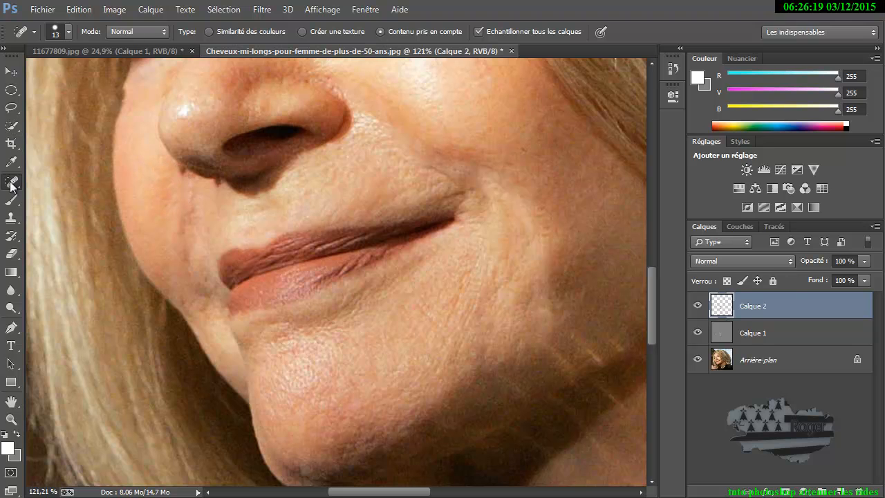
pyautogui.click(12, 217)
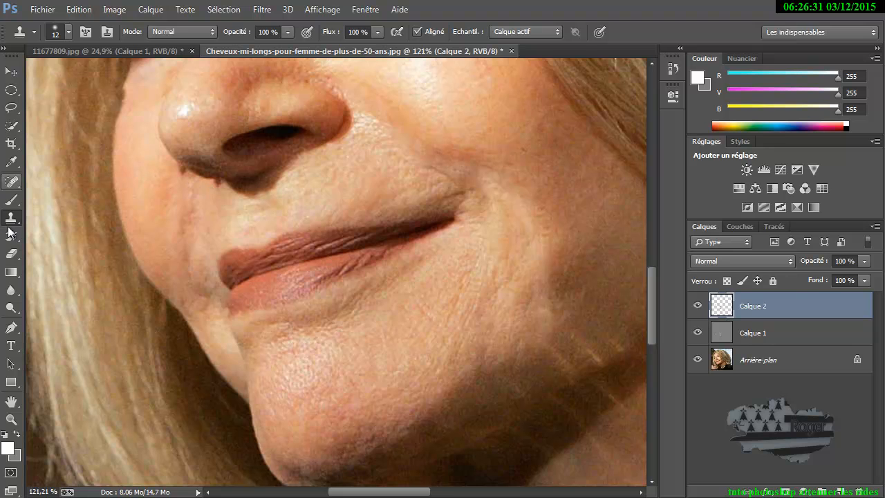
pyautogui.click(12, 184)
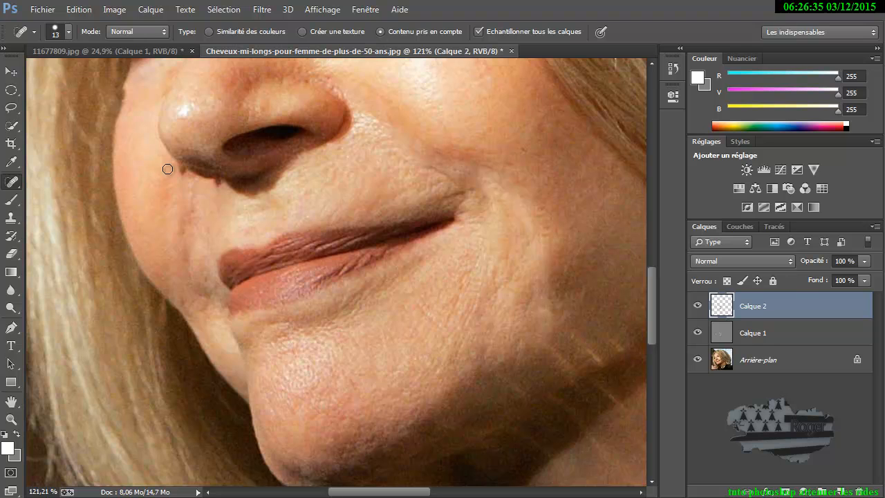
pyautogui.moveTo(175, 169)
pyautogui.mouseDown()
pyautogui.moveTo(184, 175)
pyautogui.moveTo(178, 168)
pyautogui.mouseUp()
# Set the Clone Stamp tool to sample from all layers (Tous les calques).
pyautogui.click(11, 217)
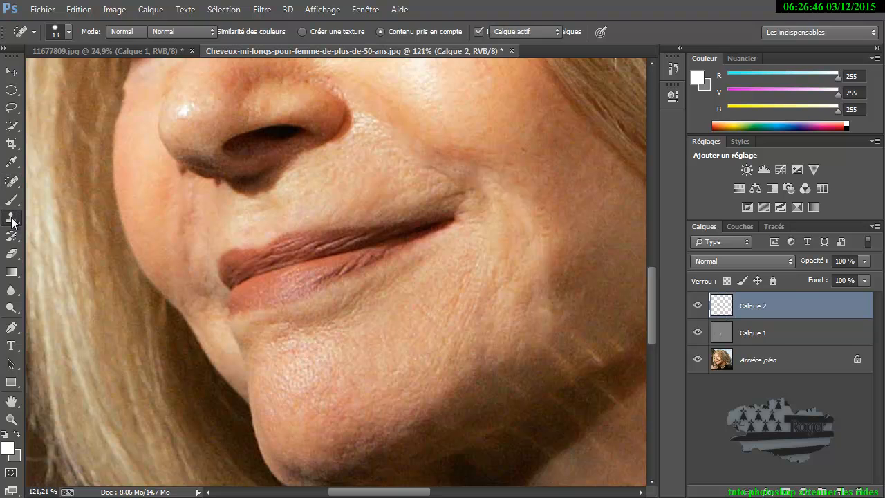
pyautogui.click(547, 31)
pyautogui.click(537, 68)
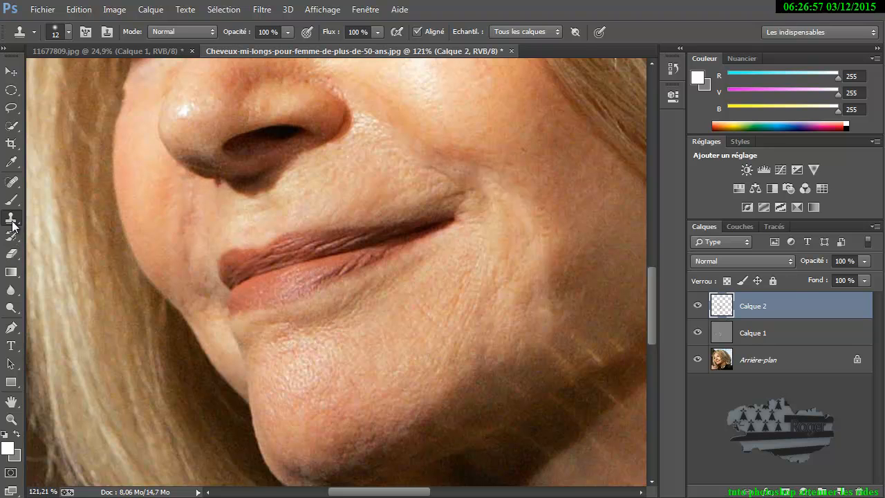
# Heal the remaining fold from beside the nostril down past the far mouth corner, and view the whole portrait.
pyautogui.click(11, 181)
pyautogui.moveTo(193, 197)
pyautogui.mouseDown()
pyautogui.moveTo(186, 275)
pyautogui.moveTo(191, 292)
pyautogui.moveTo(212, 302)
pyautogui.moveTo(195, 290)
pyautogui.moveTo(199, 312)
pyautogui.moveTo(230, 320)
pyautogui.mouseUp()
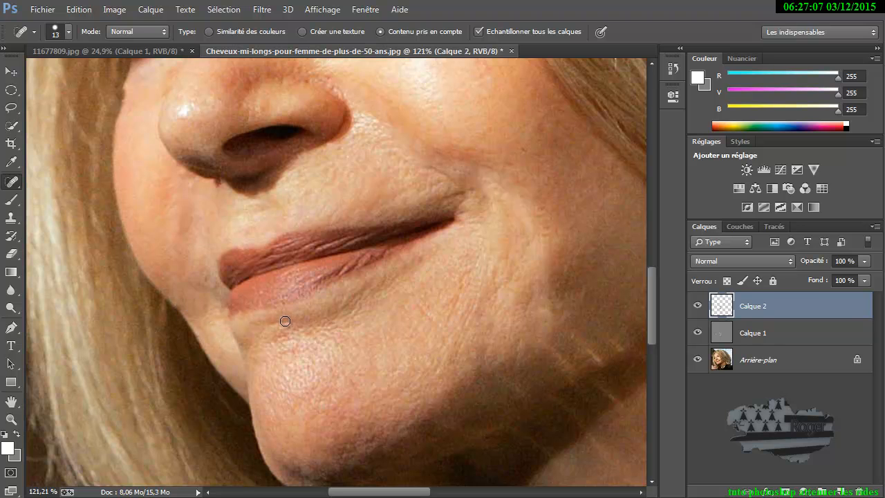
pyautogui.scroll(-5, 283, 319)
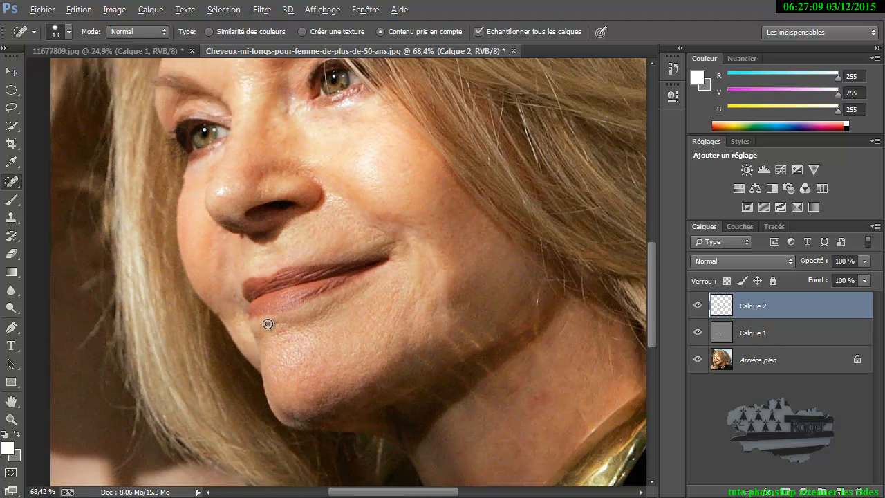
pyautogui.scroll(-1, 263, 327)
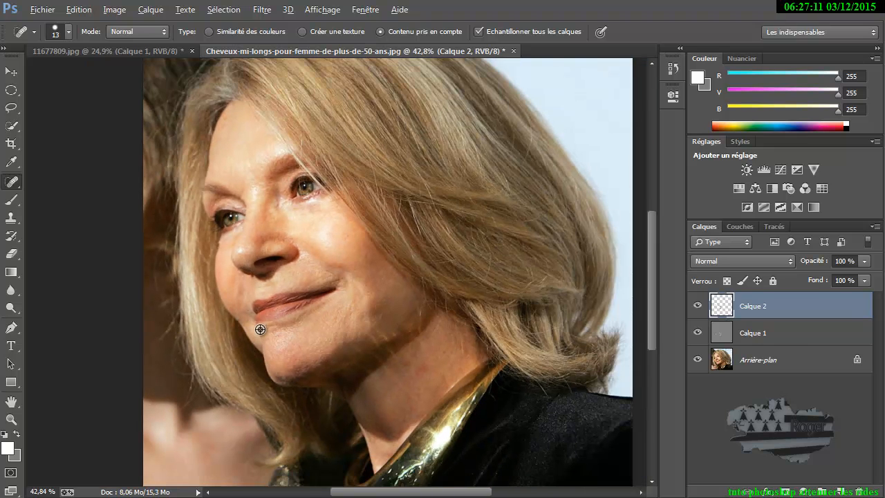
pyautogui.scroll(-1, 260, 329)
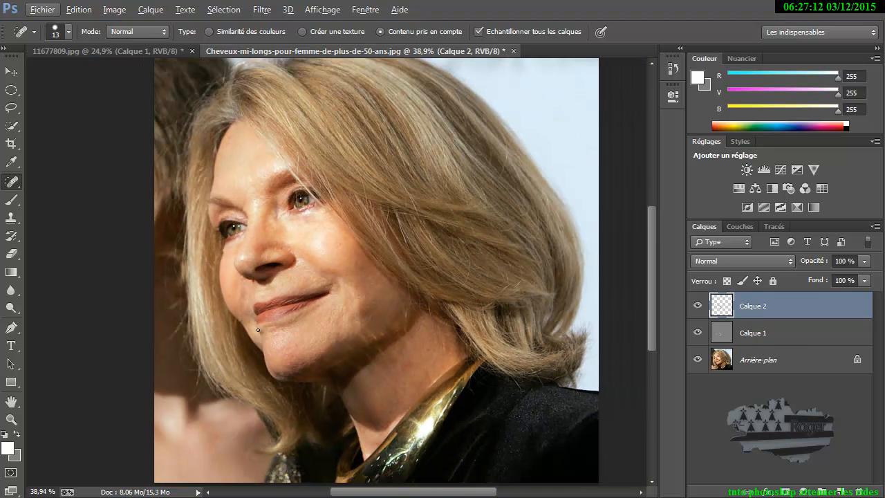
# Compare the portrait with and without Calque 2 and Calque 1 by switching each layer's visibility.
pyautogui.click(698, 306)
pyautogui.click(699, 306)
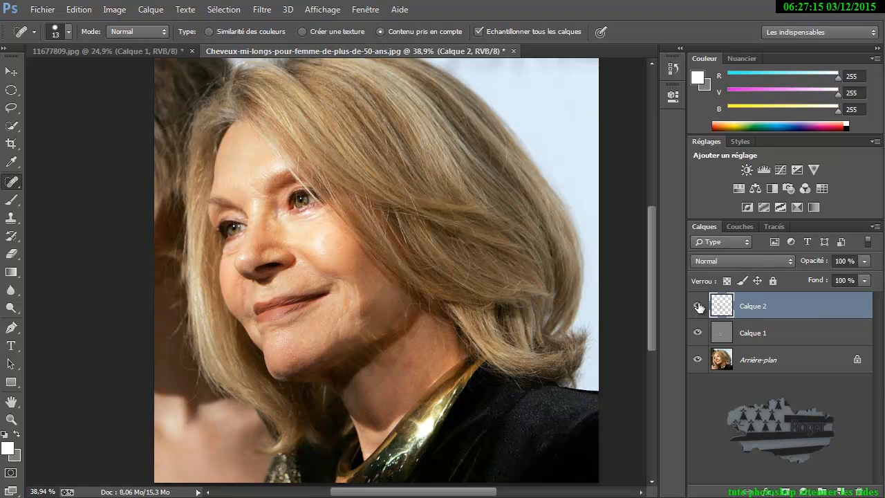
pyautogui.click(699, 306)
pyautogui.click(698, 306)
pyautogui.click(699, 306)
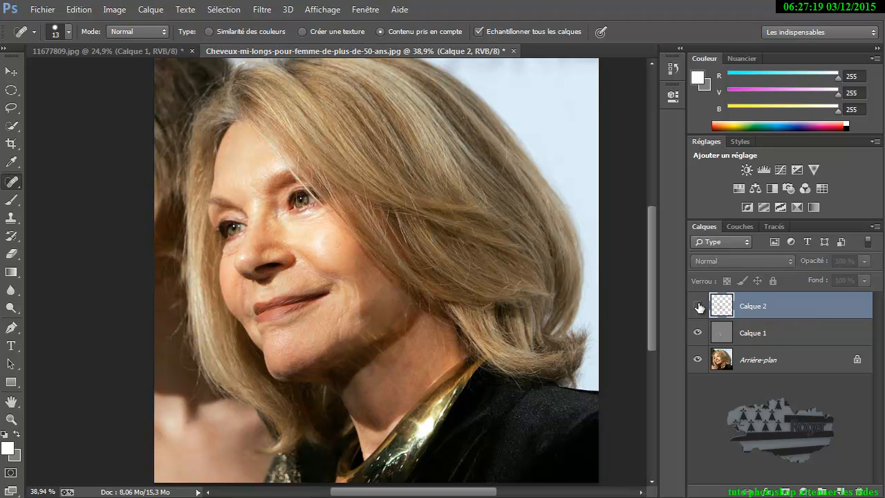
pyautogui.click(699, 334)
pyautogui.click(699, 333)
pyautogui.click(700, 333)
pyautogui.click(700, 333)
pyautogui.click(698, 306)
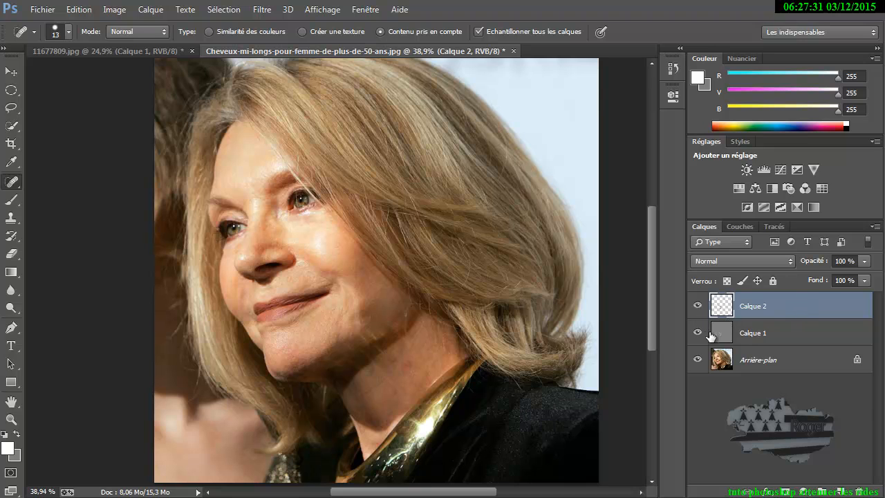
pyautogui.click(699, 335)
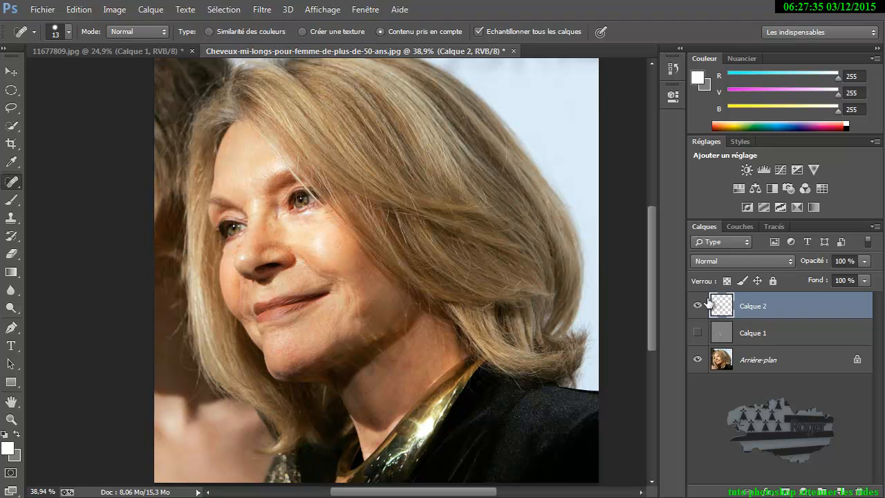
pyautogui.click(698, 306)
pyautogui.click(697, 307)
pyautogui.click(699, 333)
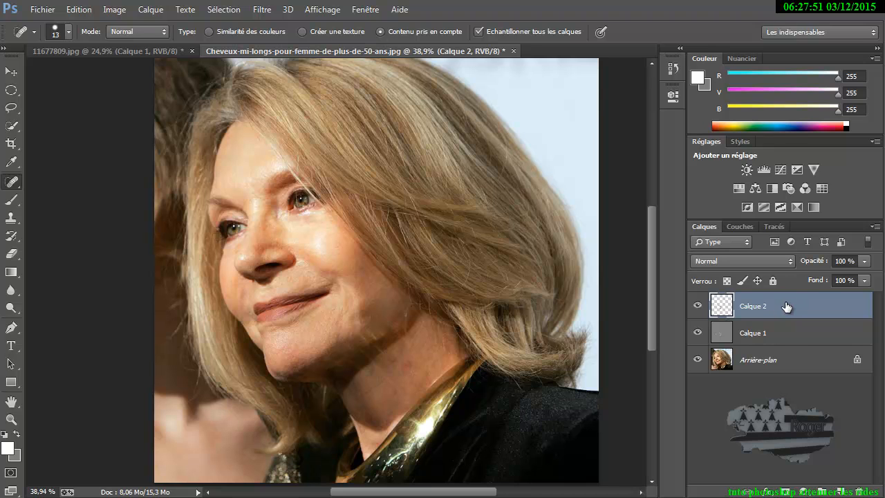
# Group Calque 2 and Calque 1 and compare the portrait with and without the group.
pyautogui.keyDown('shift'); pyautogui.click(799, 334); pyautogui.keyUp('shift')
pyautogui.moveTo(799, 334); pyautogui.dragTo(824, 489)
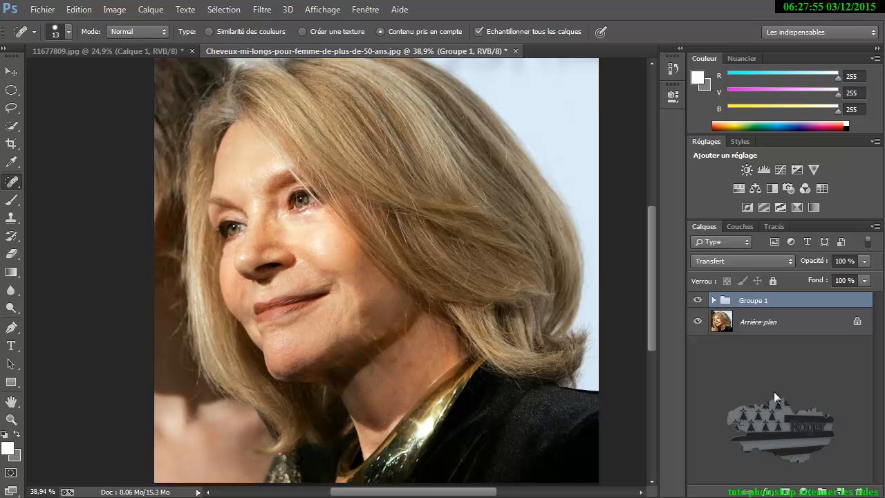
pyautogui.click(697, 300)
pyautogui.click(697, 300)
# Expand the group, hide Calque 2 and make Calque 1 the active layer.
pyautogui.click(715, 300)
pyautogui.click(698, 322)
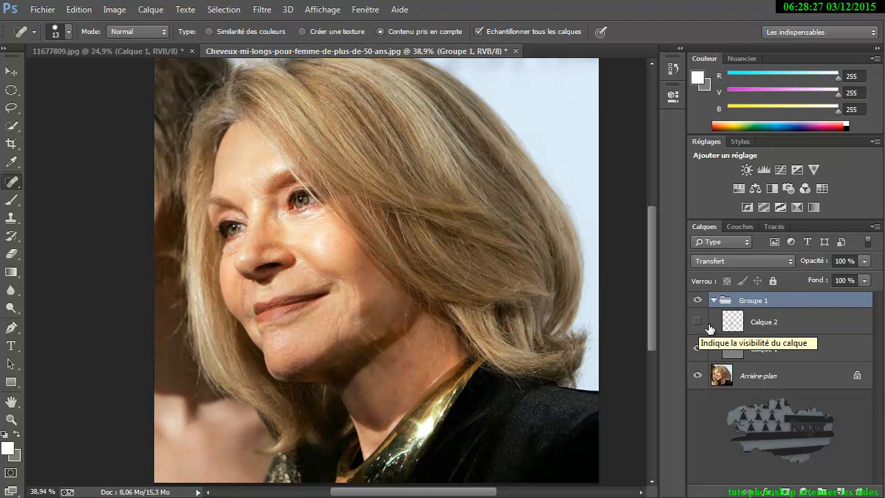
pyautogui.click(739, 354)
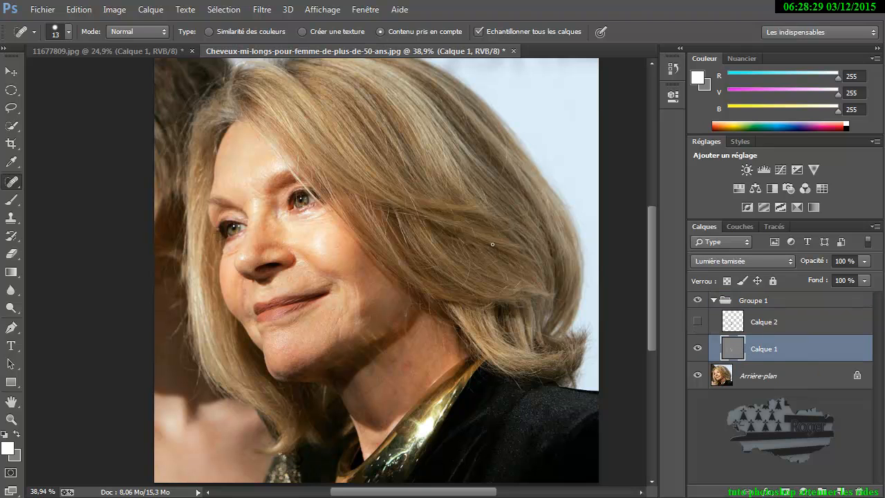
# Brush white at 11% opacity on Calque 1 from beside the near eye down the cheek and across the mouth.
pyautogui.click(11, 200)
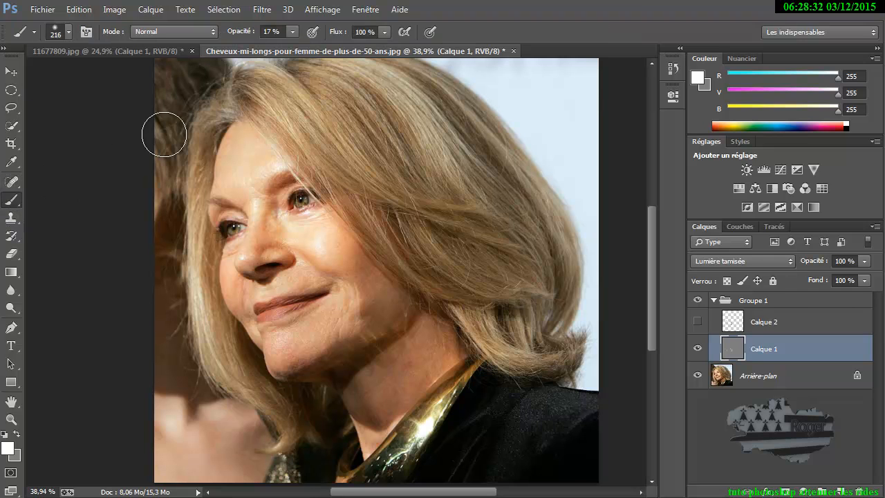
pyautogui.click(291, 30)
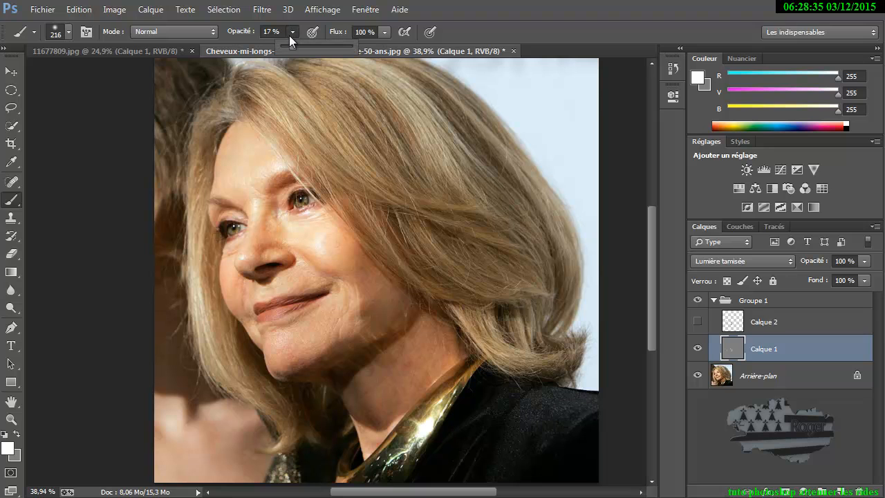
pyautogui.moveTo(289, 45); pyautogui.dragTo(284, 45)
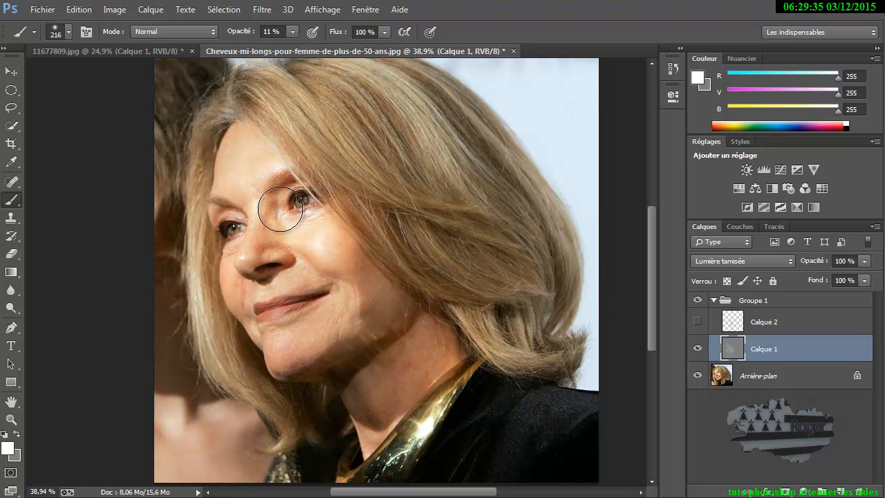
pyautogui.moveTo(281, 209); pyautogui.dragTo(290, 253)
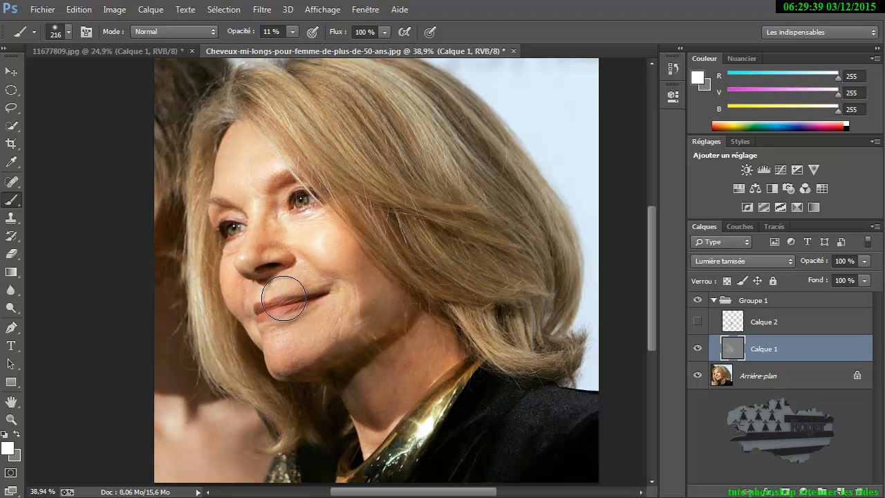
pyautogui.moveTo(283, 298)
pyautogui.mouseDown()
pyautogui.moveTo(283, 273)
pyautogui.moveTo(270, 287)
pyautogui.moveTo(247, 275)
pyautogui.moveTo(281, 279)
pyautogui.moveTo(284, 292)
pyautogui.moveTo(355, 320)
pyautogui.moveTo(317, 310)
pyautogui.mouseUp()
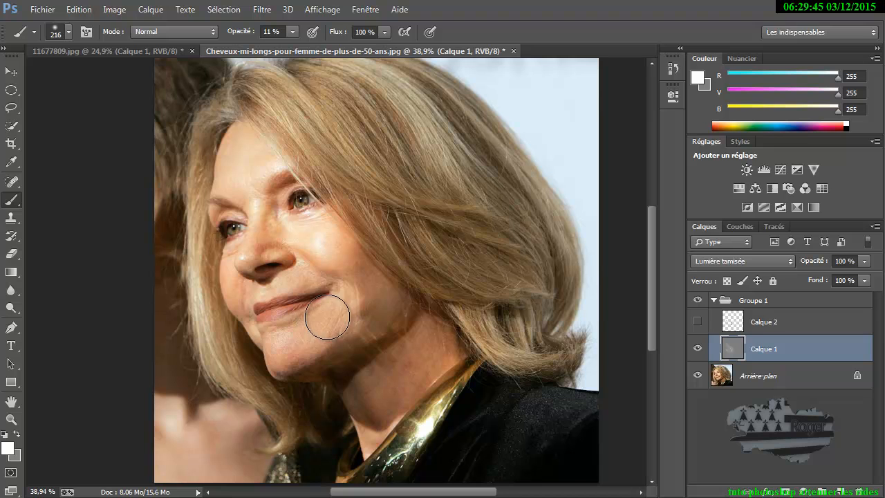